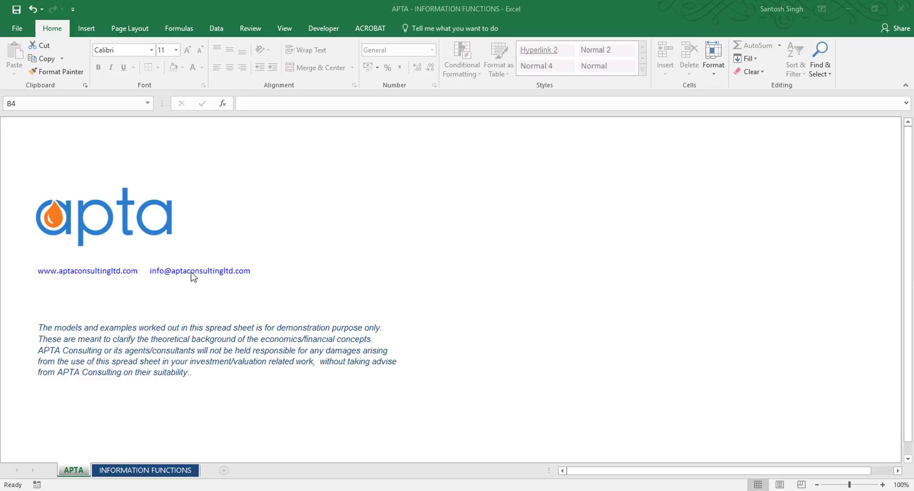
# Open the INFORMATION FUNCTIONS sheet and select the list of CELL function variants in E13:E33.
pyautogui.click(163, 471)
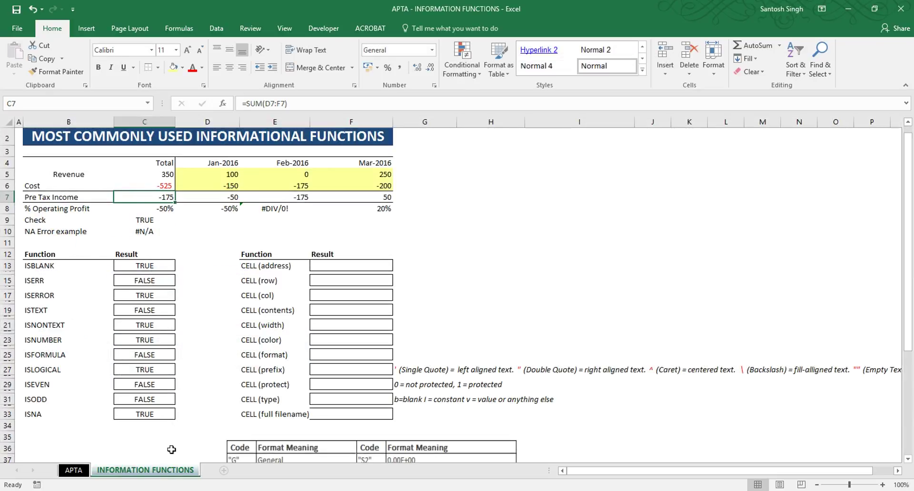
pyautogui.moveTo(257, 266); pyautogui.dragTo(263, 414)
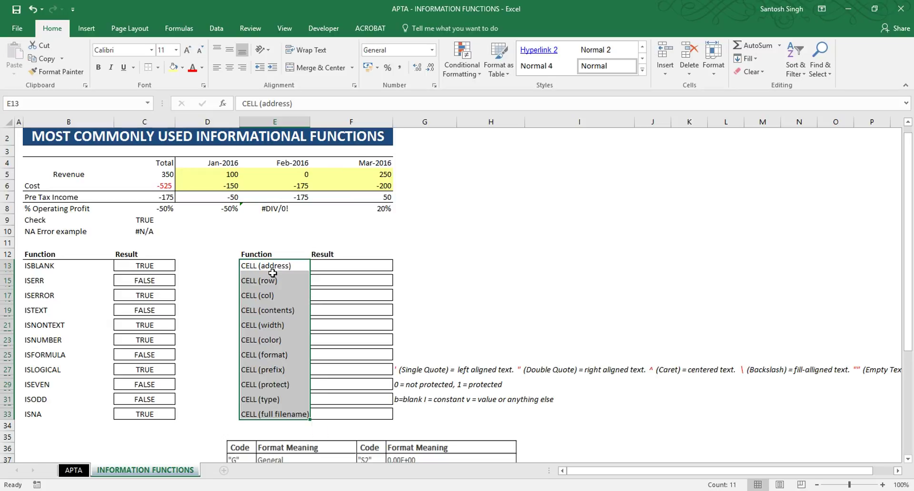
# Enter =CELL("address",F7) as the CELL (address) result in F13 and review the formula.
pyautogui.click(353, 266)
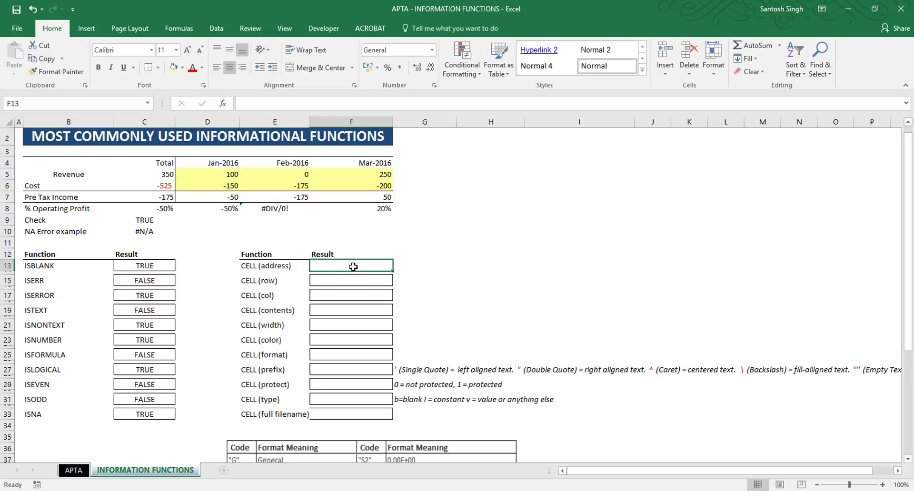
pyautogui.write('=')
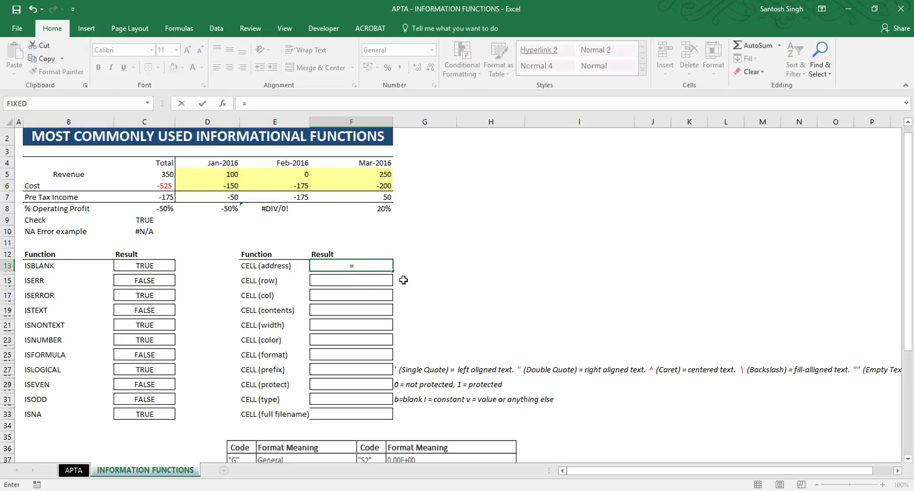
pyautogui.write('cell')
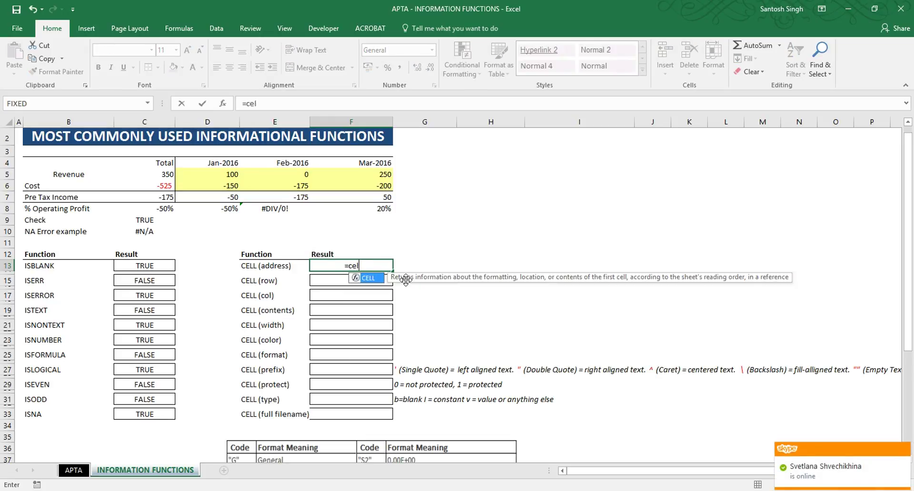
pyautogui.doubleClick(368, 281)
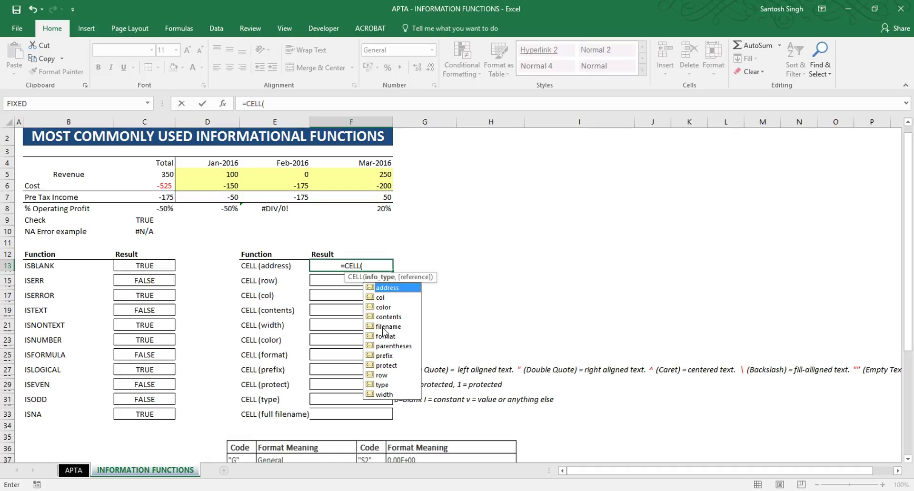
pyautogui.doubleClick(387, 288)
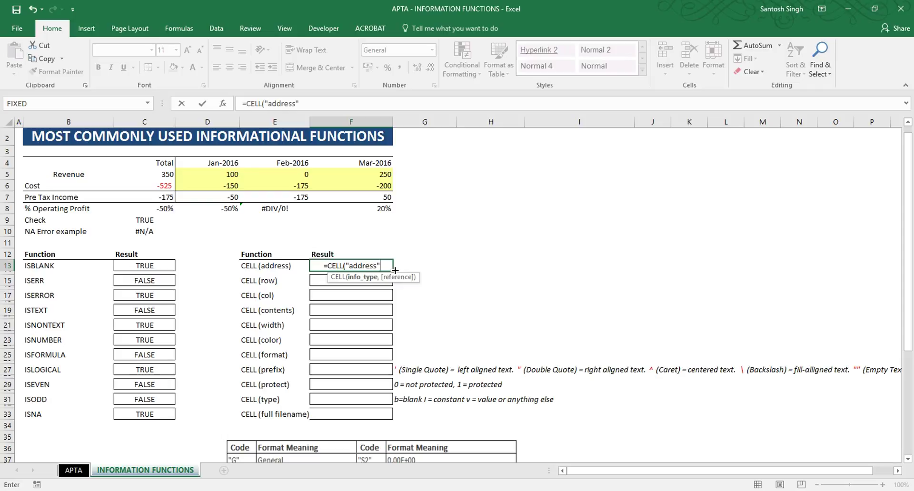
pyautogui.write(',')
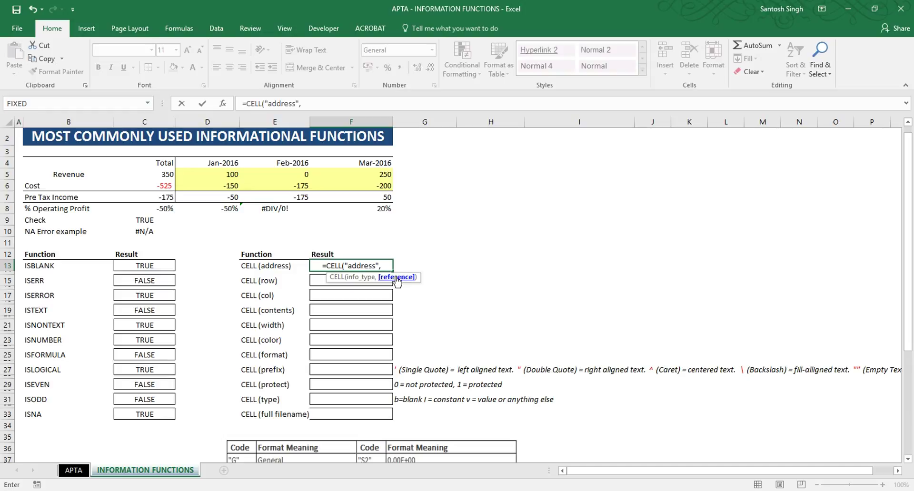
pyautogui.click(373, 197)
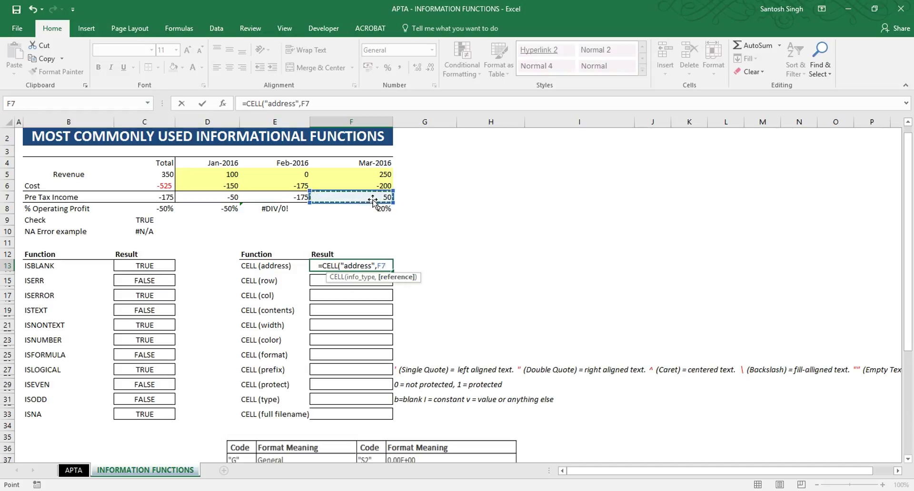
pyautogui.write(')')
pyautogui.press('Return')
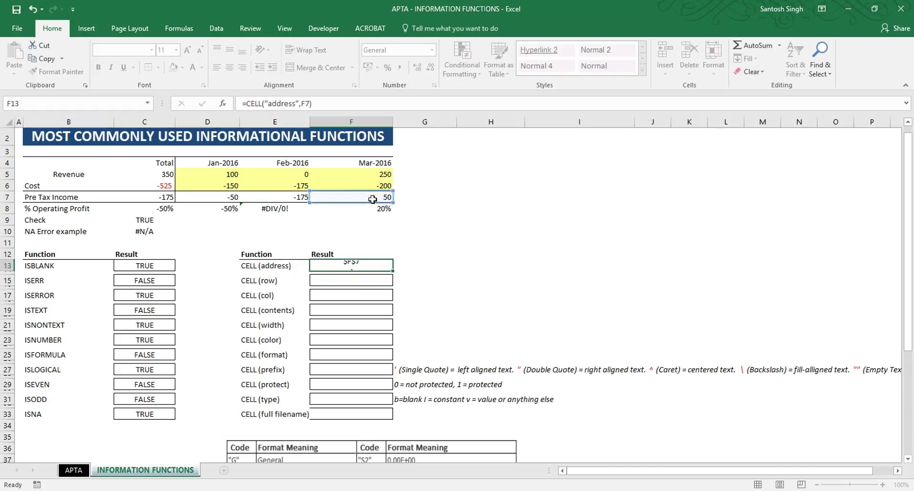
pyautogui.click(348, 264)
pyautogui.click(460, 101)
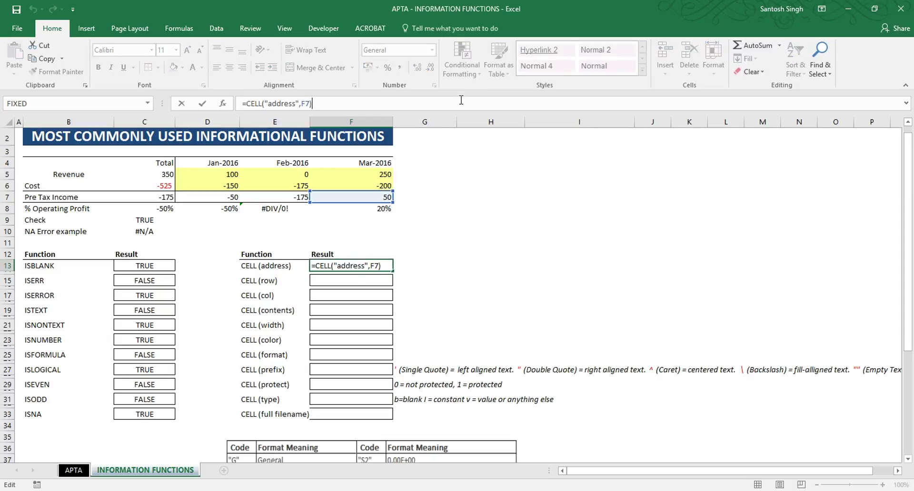
pyautogui.press('Escape')
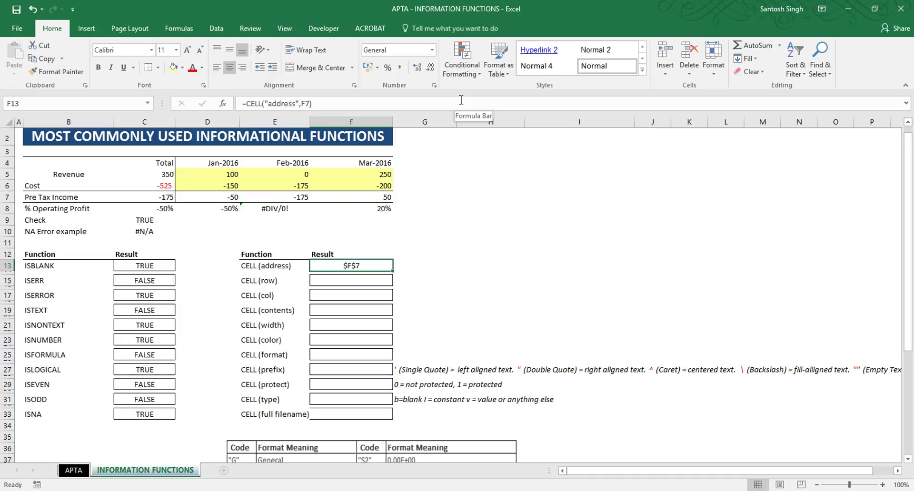
# Enter =CELL("row",C7) as the CELL (row) result in F15 and review the cell it references.
pyautogui.press('Down')
pyautogui.write('=cell')
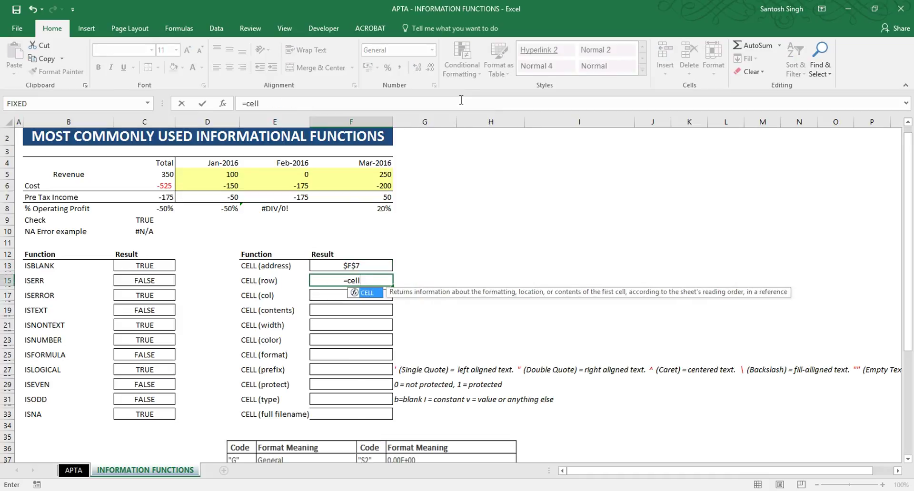
pyautogui.doubleClick(371, 293)
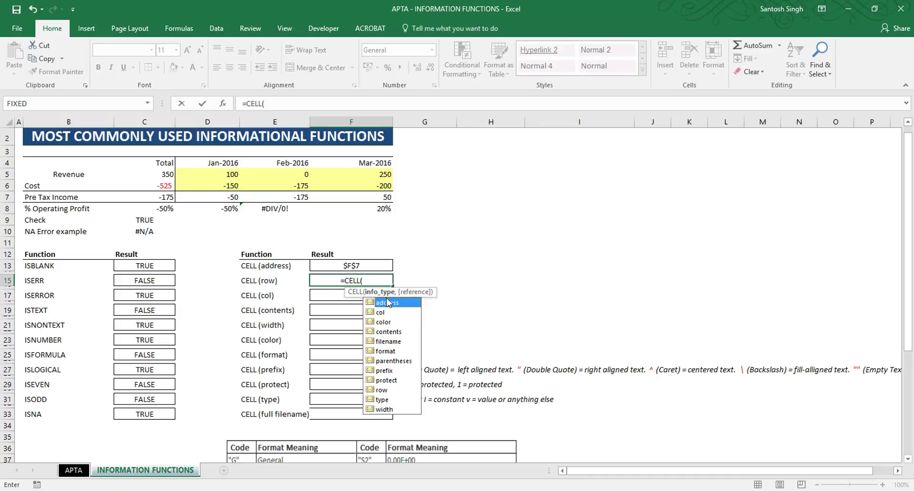
pyautogui.click(383, 391)
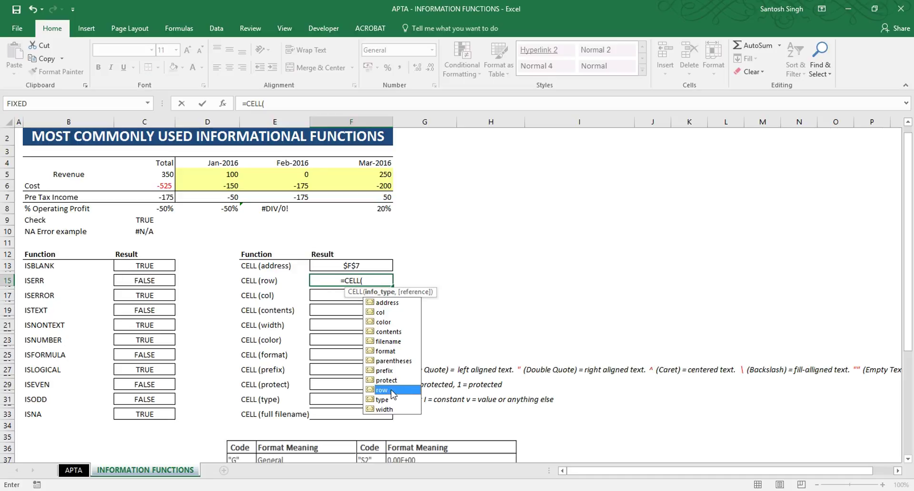
pyautogui.doubleClick(391, 390)
pyautogui.write(',')
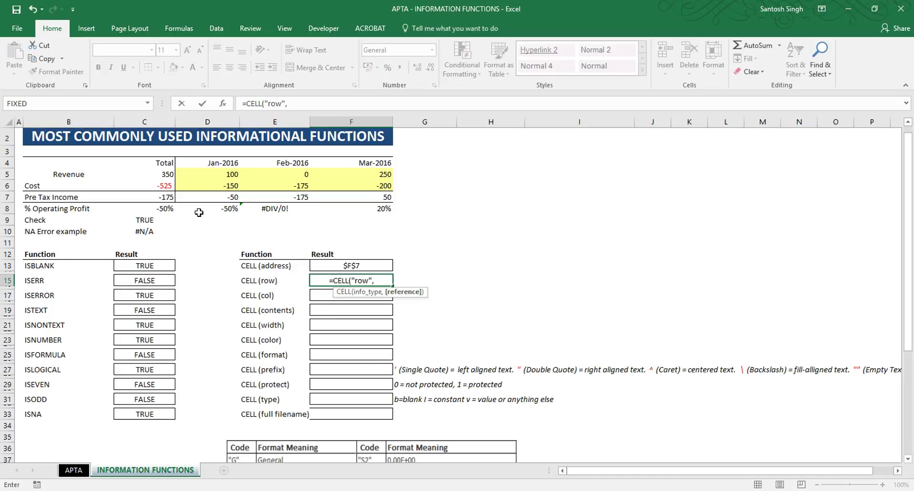
pyautogui.click(163, 198)
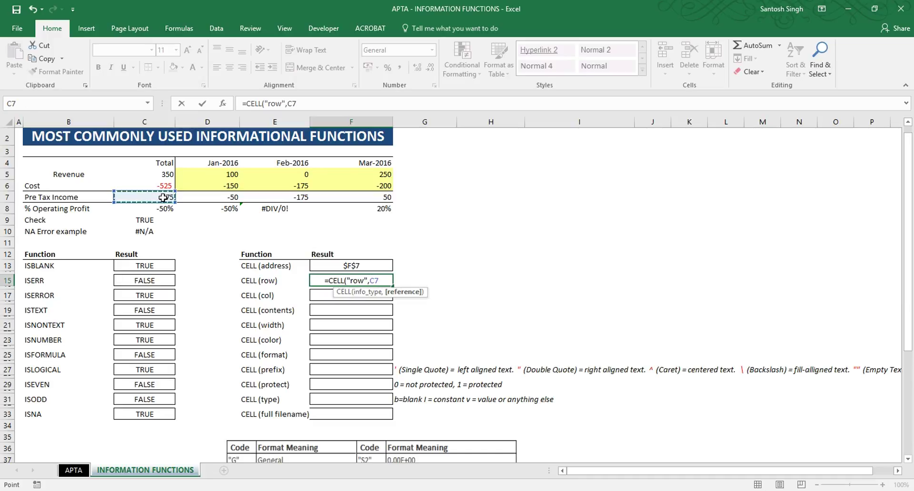
pyautogui.write(')')
pyautogui.press('Return')
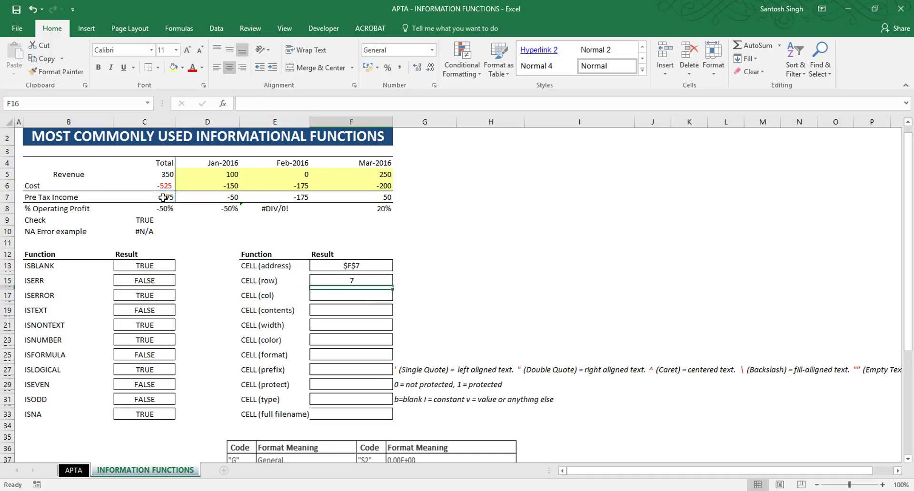
pyautogui.click(354, 280)
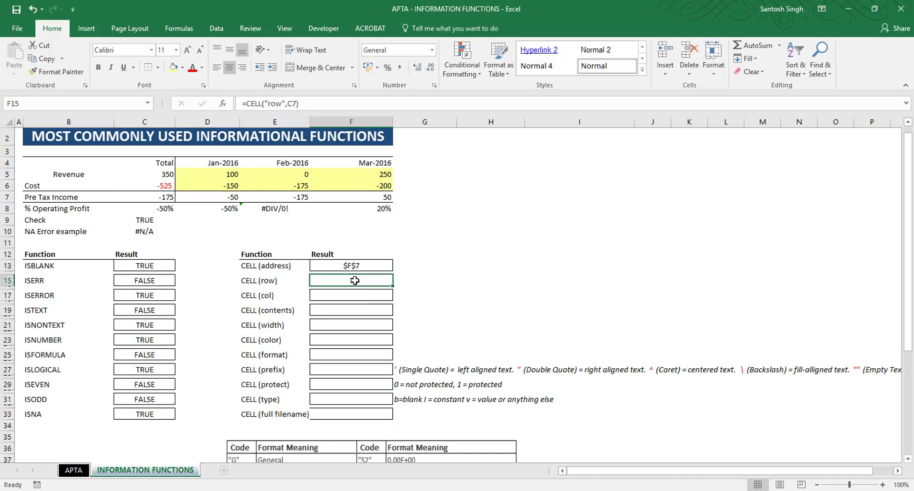
pyautogui.press('F2')
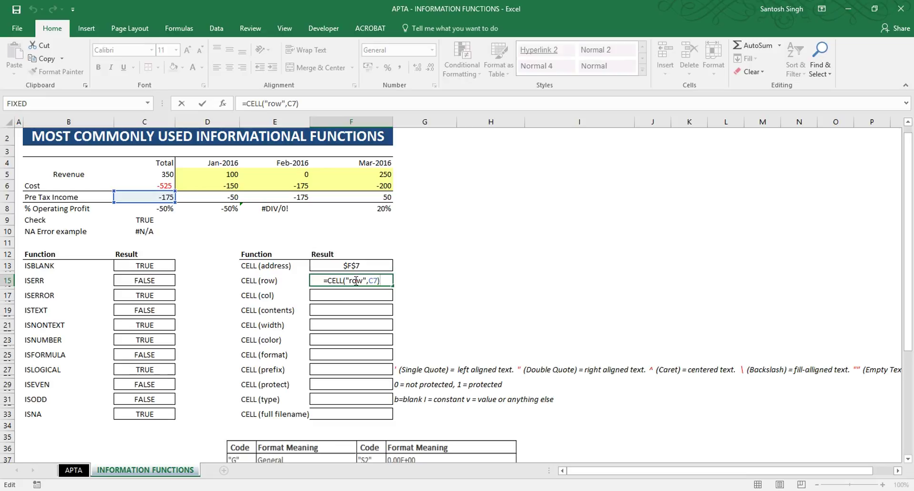
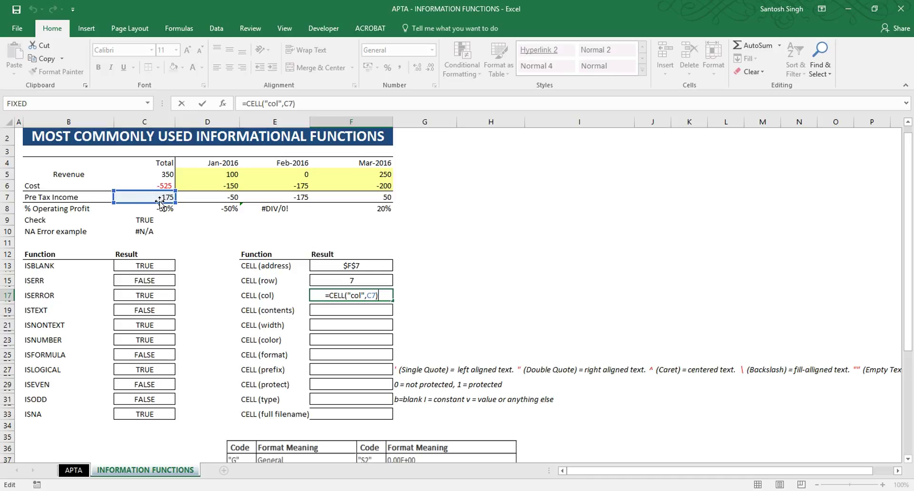
# Enter =CELL("col",C7) as the CELL (col) result in F17 and check the referenced total pre-tax income cell.
pyautogui.hotkey('ctrl', 'Return')
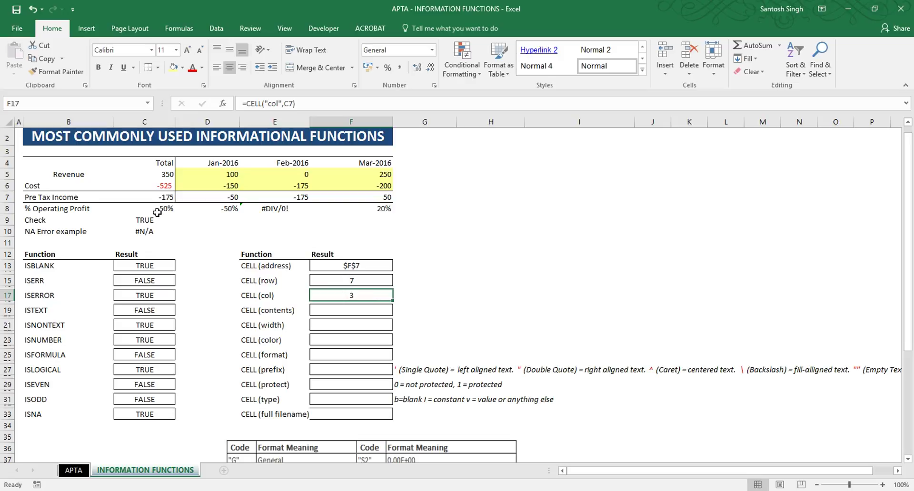
pyautogui.click(153, 197)
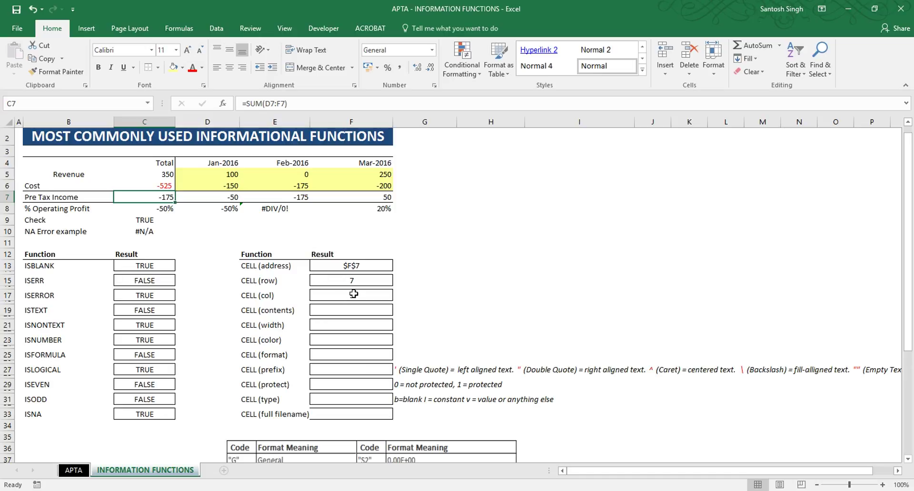
# Enter =ROW(F7) in G15, beside the CELL (row) result, as an alternative formula and check it.
pyautogui.click(408, 280)
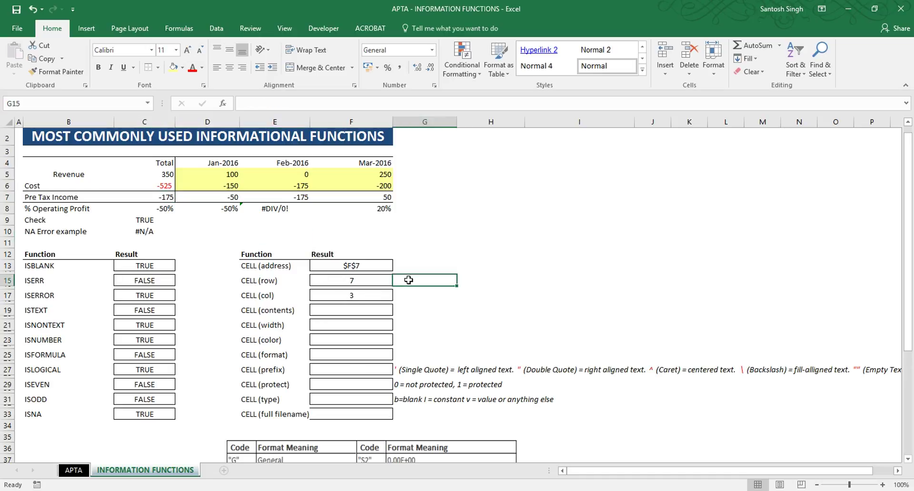
pyautogui.write('=')
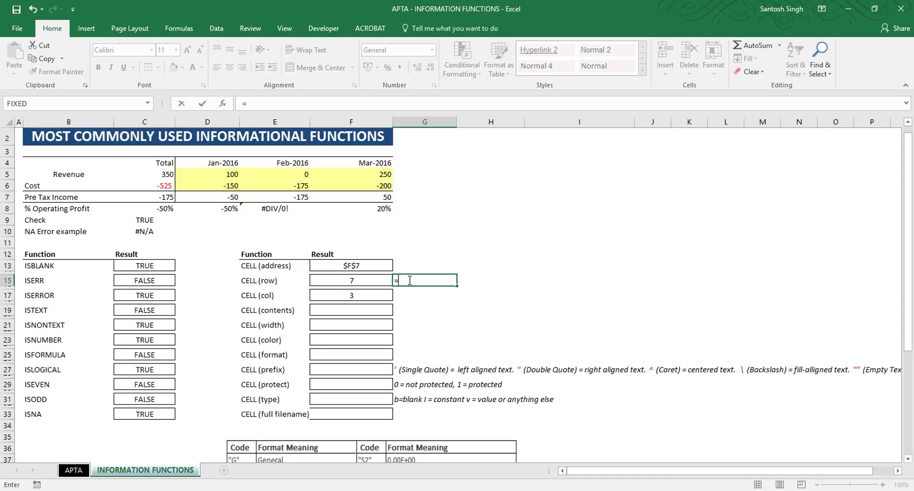
pyautogui.write('row')
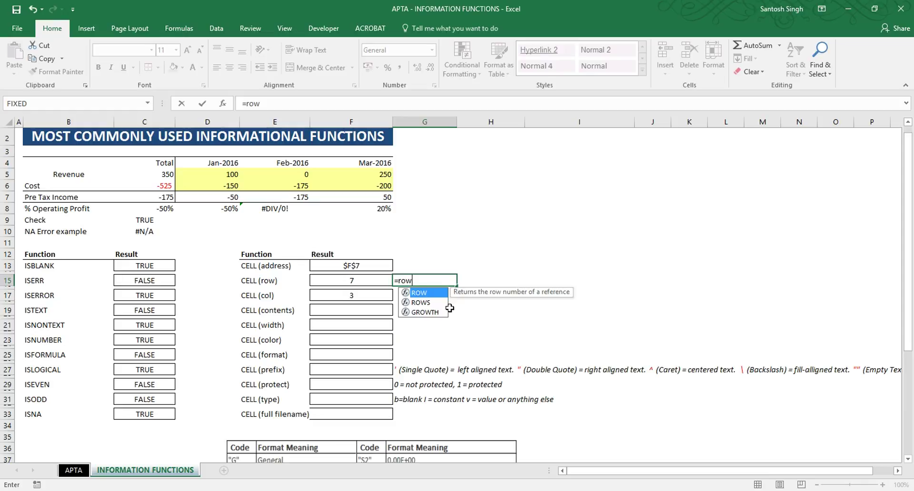
pyautogui.write('(')
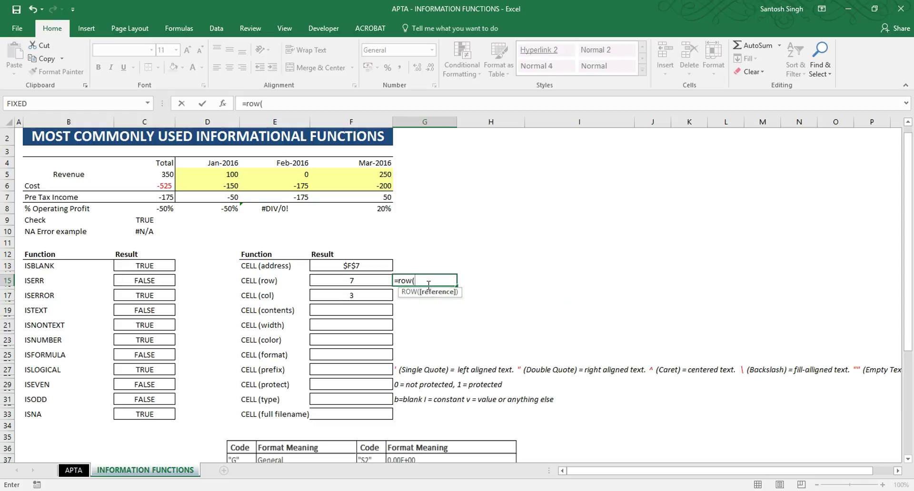
pyautogui.click(370, 195)
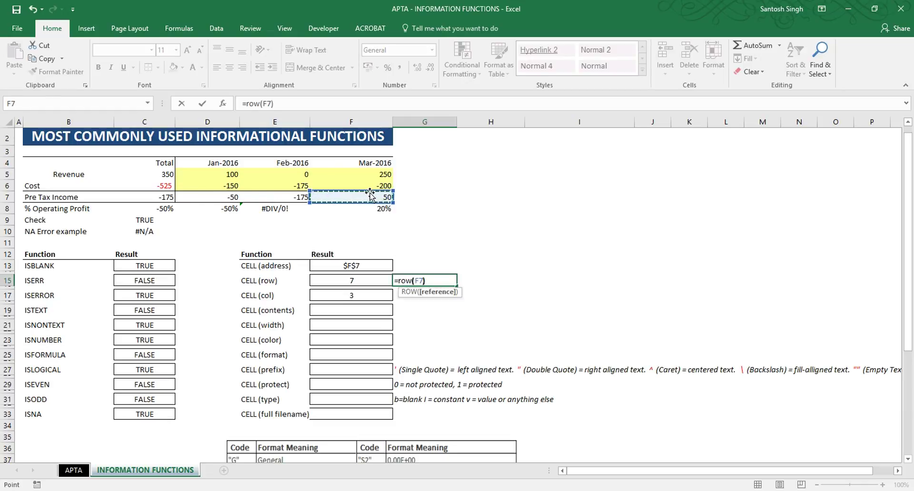
pyautogui.press('Return')
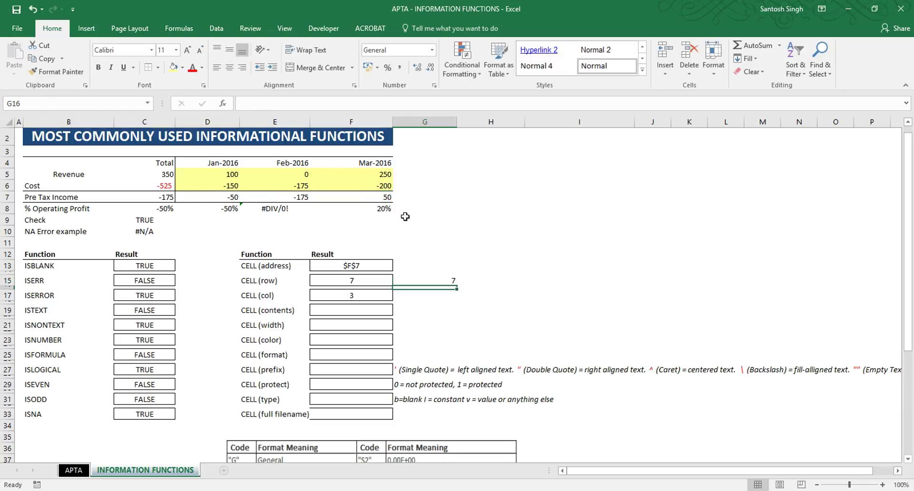
pyautogui.click(441, 281)
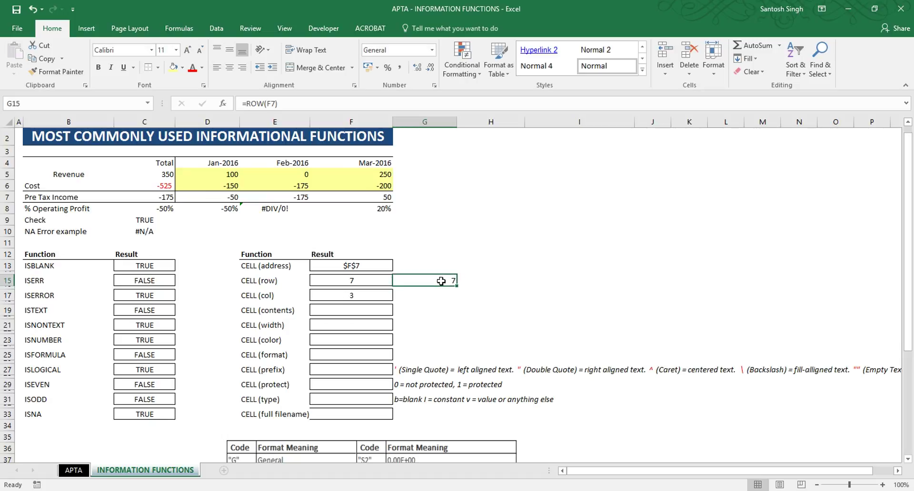
# Enter =COLUMN(C7) in G17, beside the CELL (col) result, as an alternative formula and compare it with F17.
pyautogui.click(422, 295)
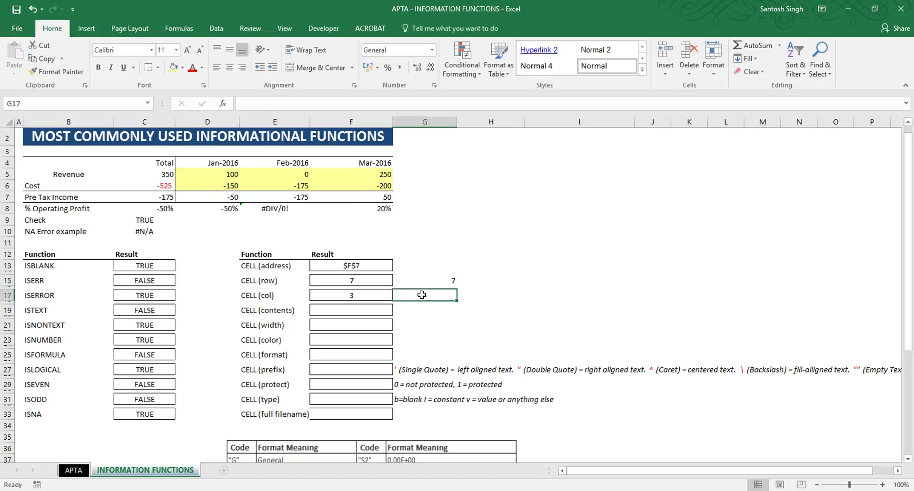
pyautogui.write('=c')
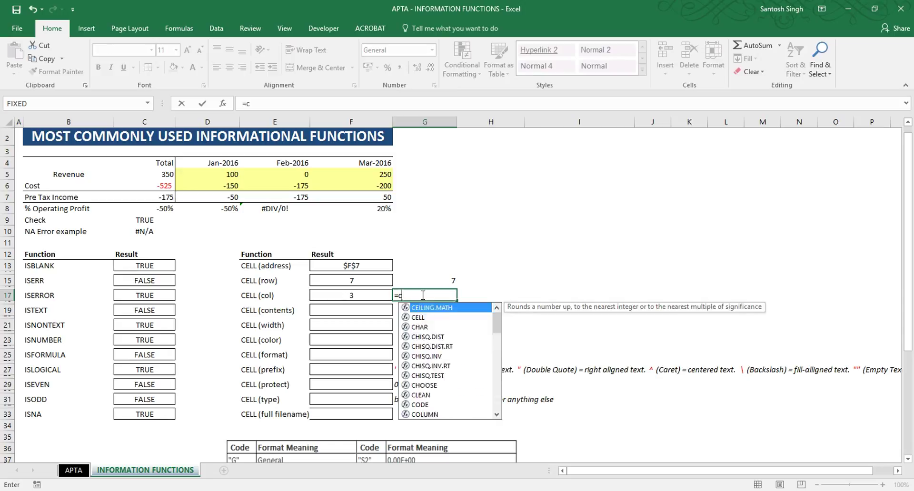
pyautogui.write('ol')
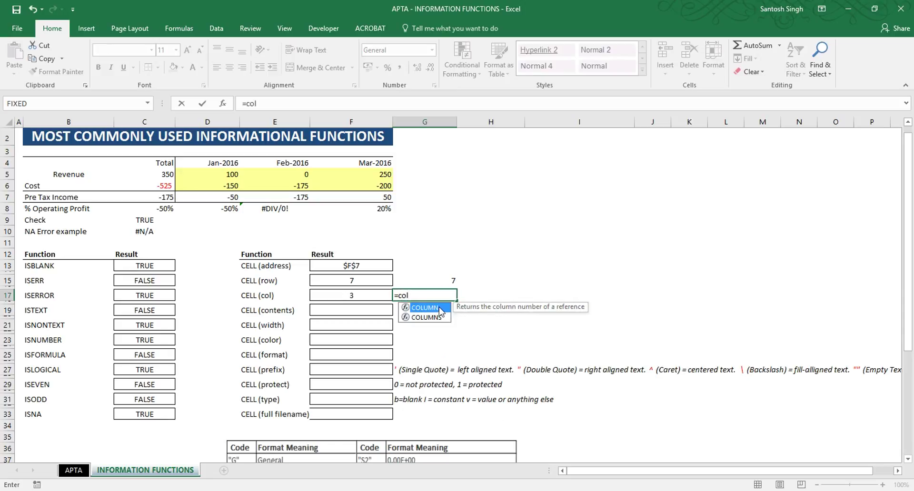
pyautogui.doubleClick(439, 308)
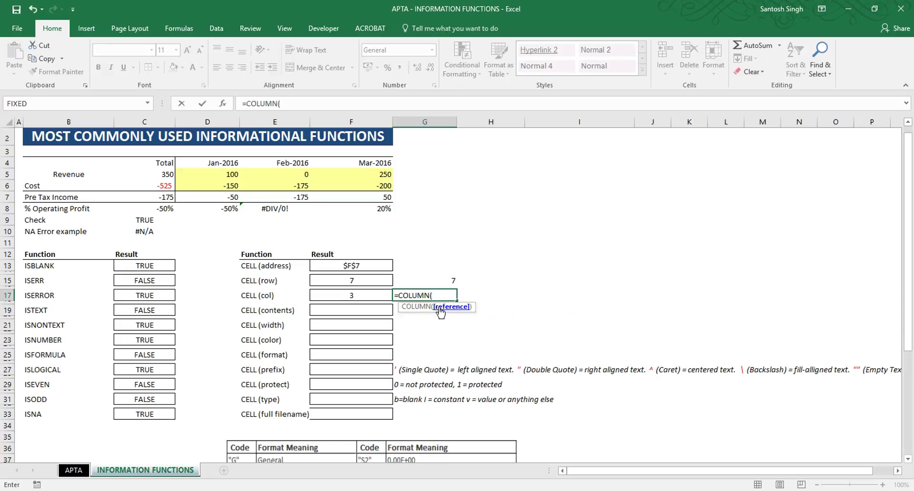
pyautogui.click(166, 197)
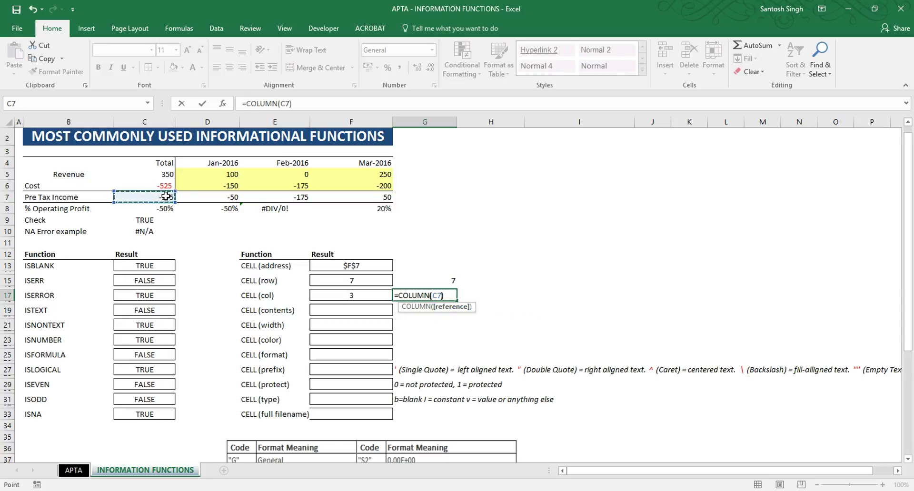
pyautogui.write(')')
pyautogui.hotkey('ctrl', 'Return')
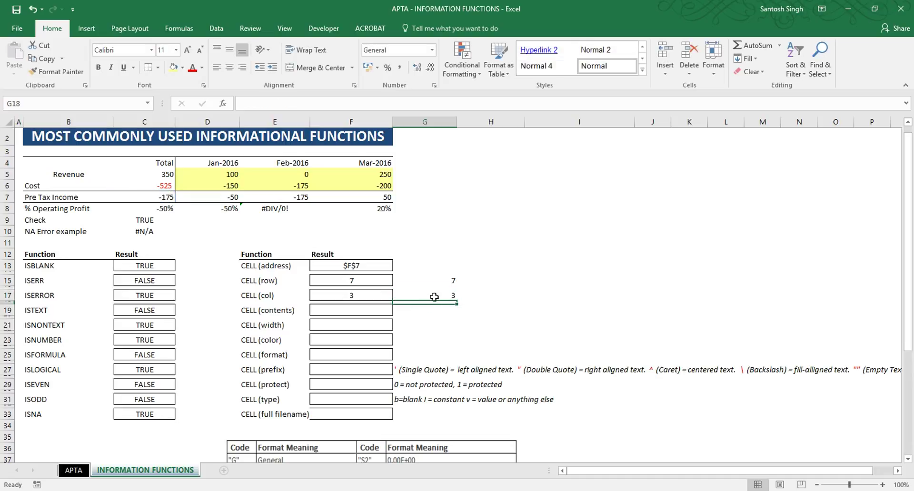
pyautogui.press('Left')
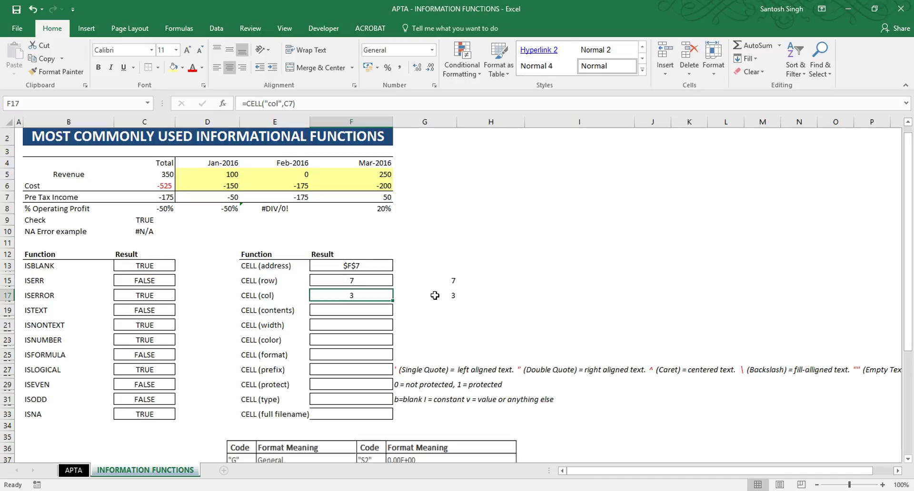
# Clear the ROW and COLUMN comparison formulas from G15:G17.
pyautogui.press('Right')
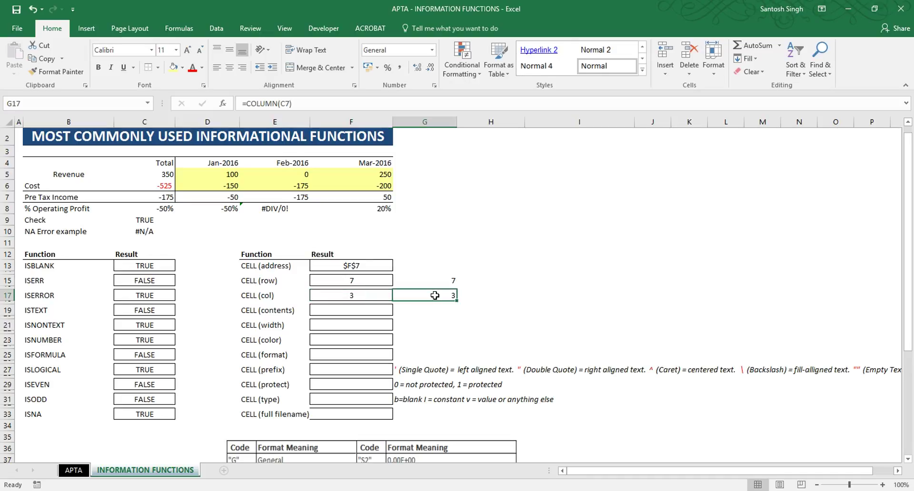
pyautogui.hotkey('shift', 'Up')
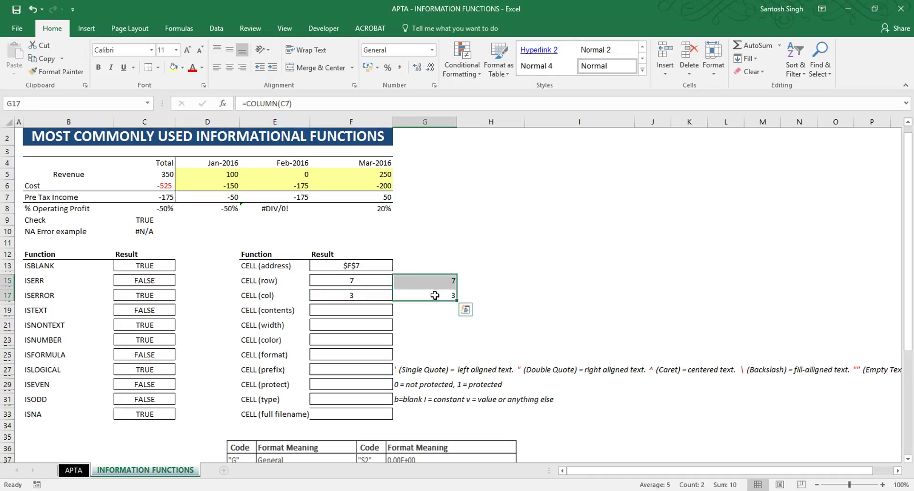
pyautogui.press('Delete')
# Enter =CELL("contents",C7) as the CELL (contents) result in F19 and review it.
pyautogui.click(369, 310)
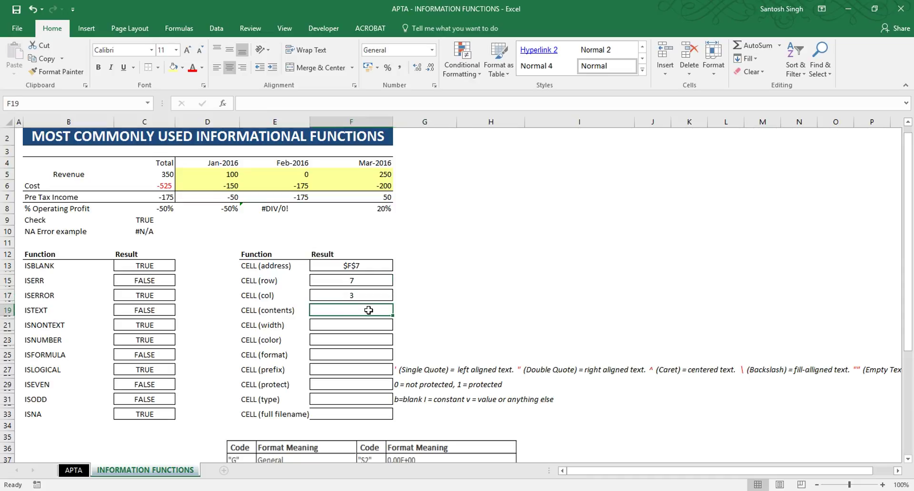
pyautogui.write('=')
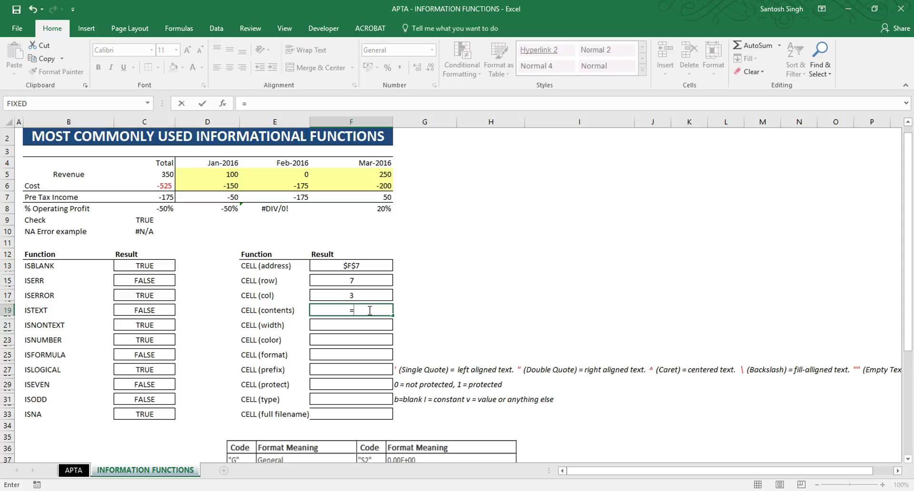
pyautogui.write('cell')
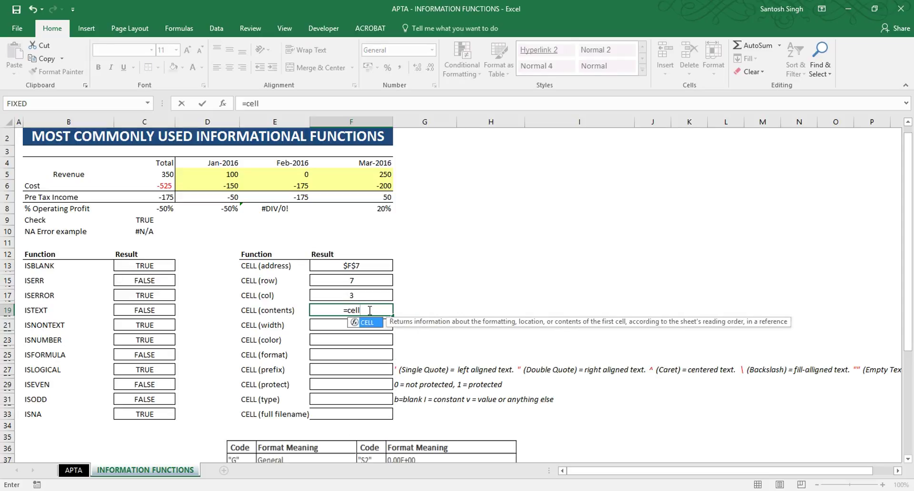
pyautogui.write('(')
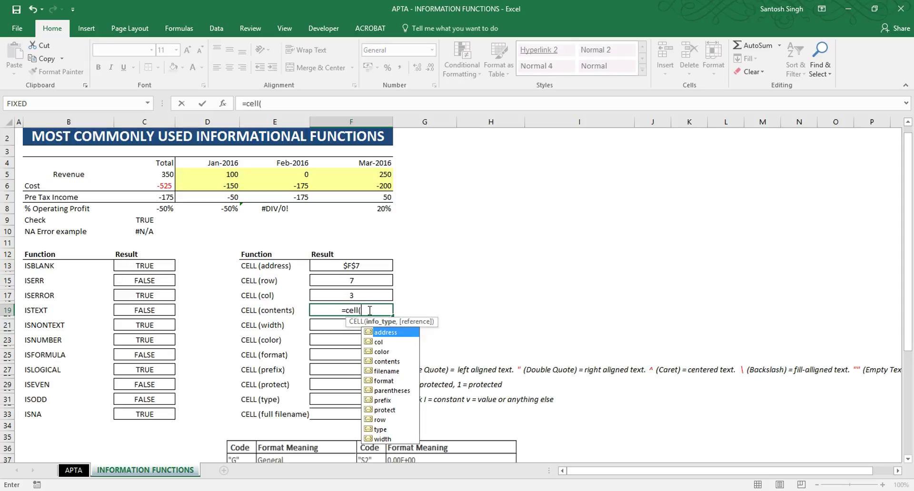
pyautogui.doubleClick(387, 361)
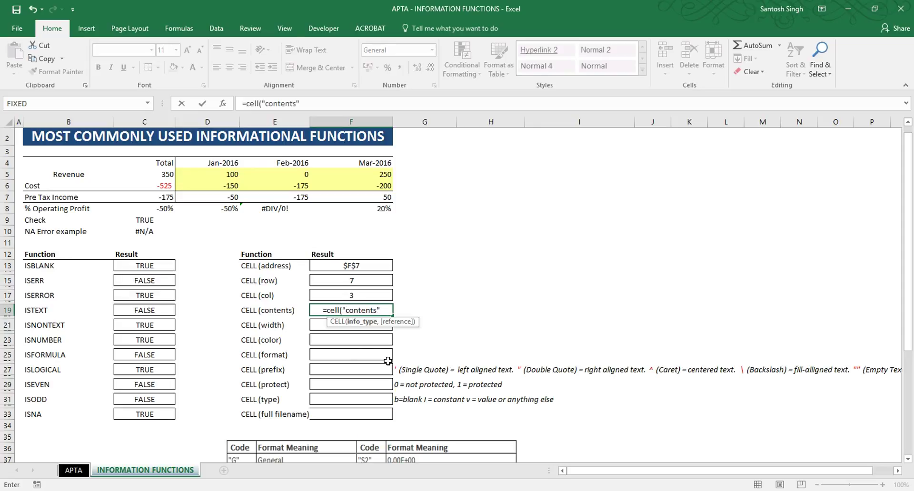
pyautogui.write(',')
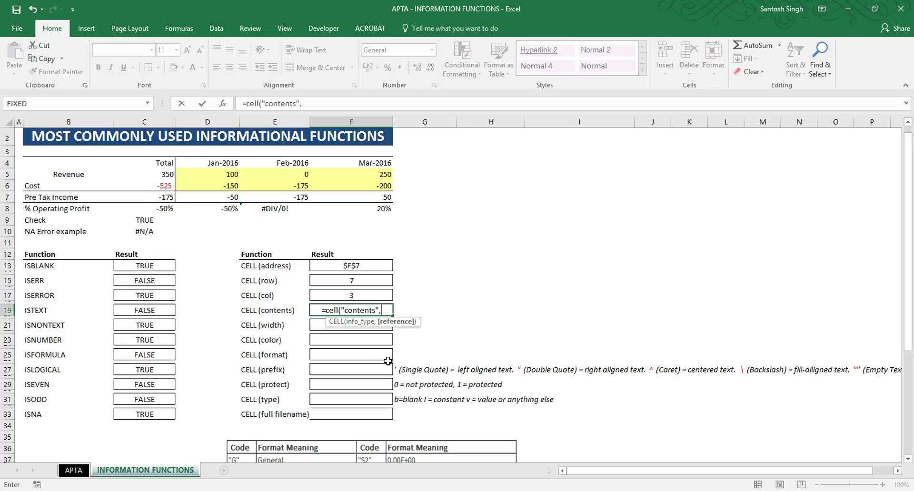
pyautogui.click(165, 197)
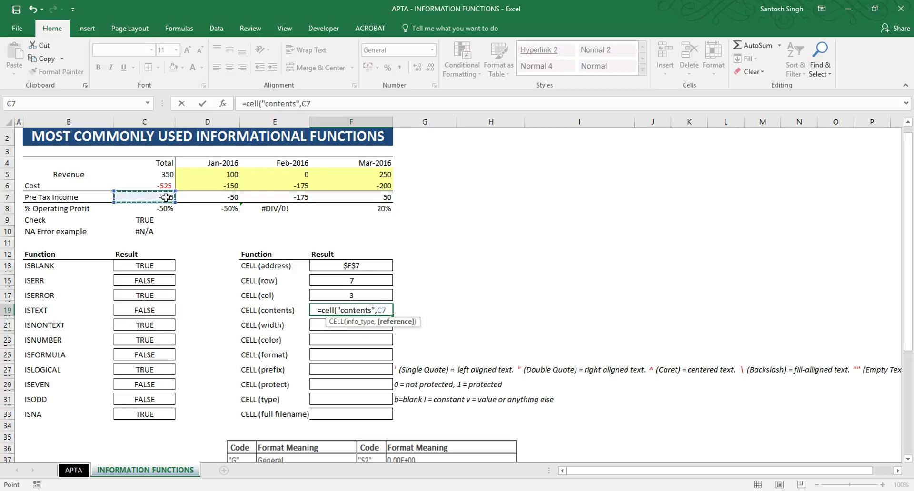
pyautogui.write(')')
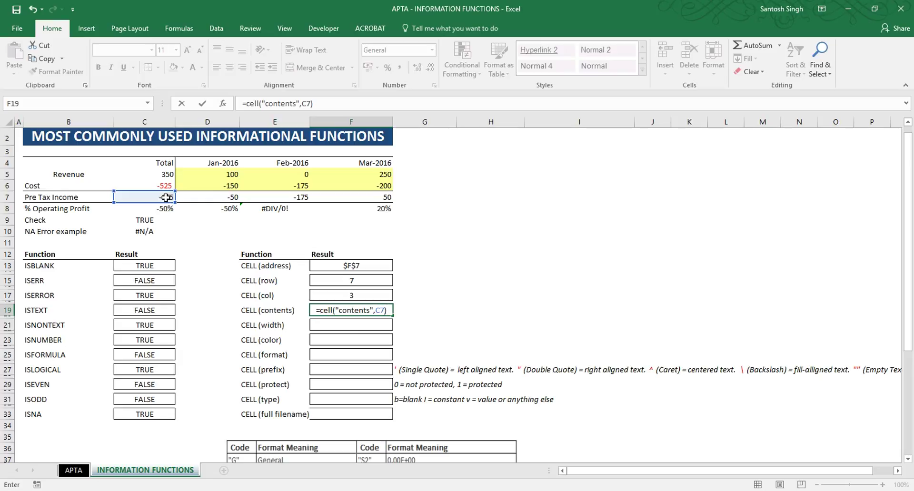
pyautogui.press('Return')
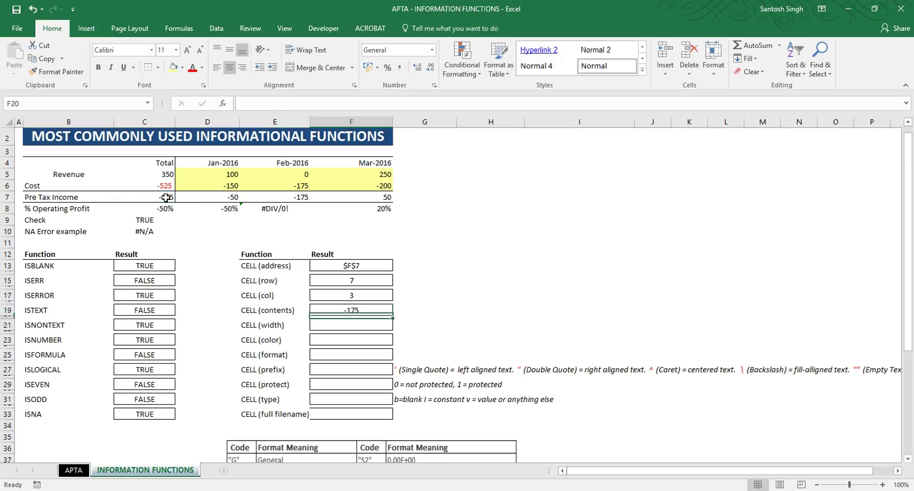
pyautogui.click(362, 309)
# Enter =CELL("width",B7) as the CELL (width) result in F21 and check the cell it references.
pyautogui.click(350, 326)
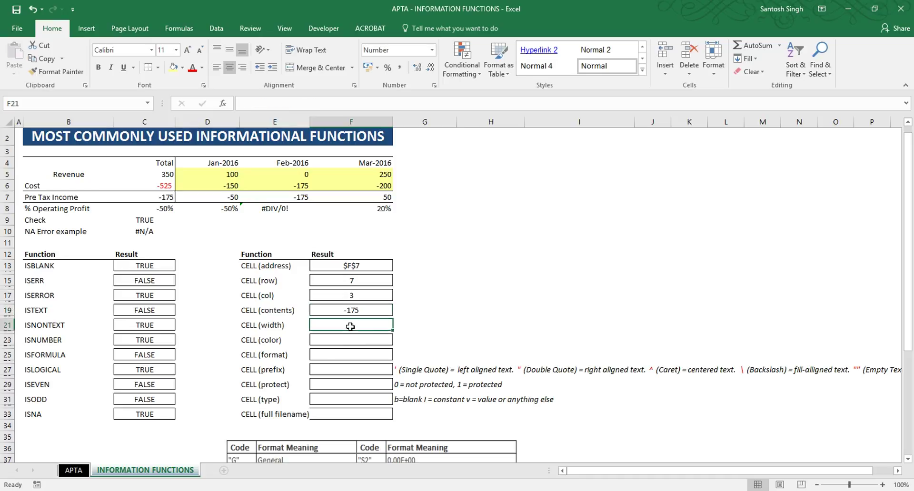
pyautogui.write('=cell')
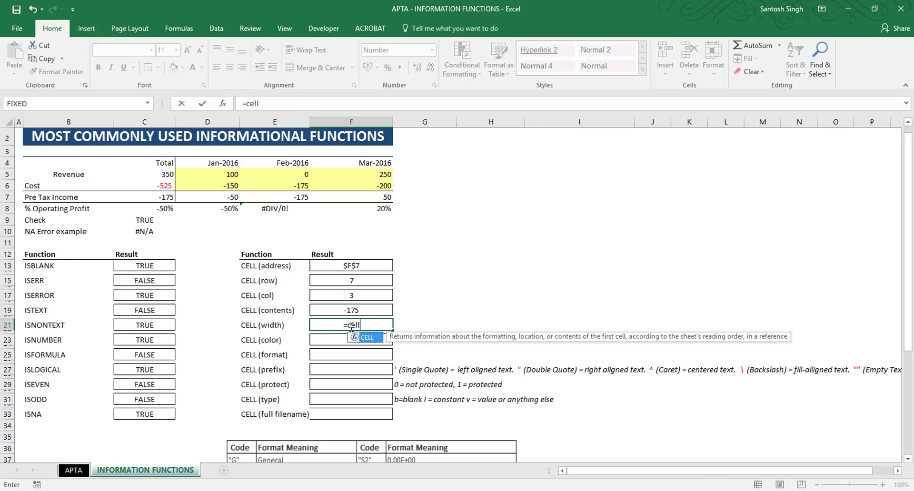
pyautogui.write('(')
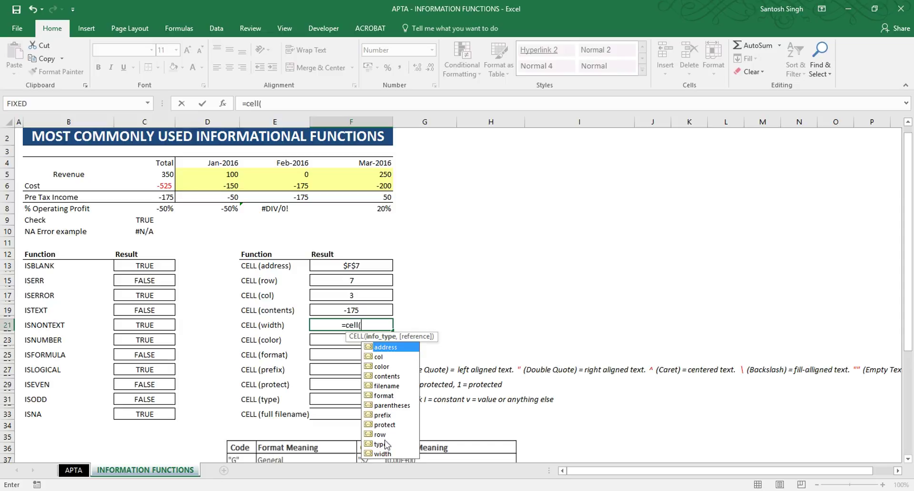
pyautogui.click(386, 454)
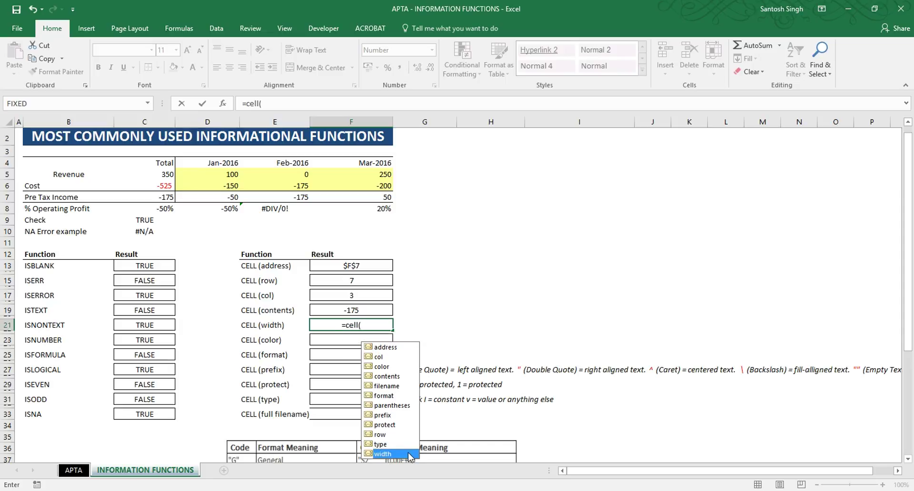
pyautogui.doubleClick(409, 454)
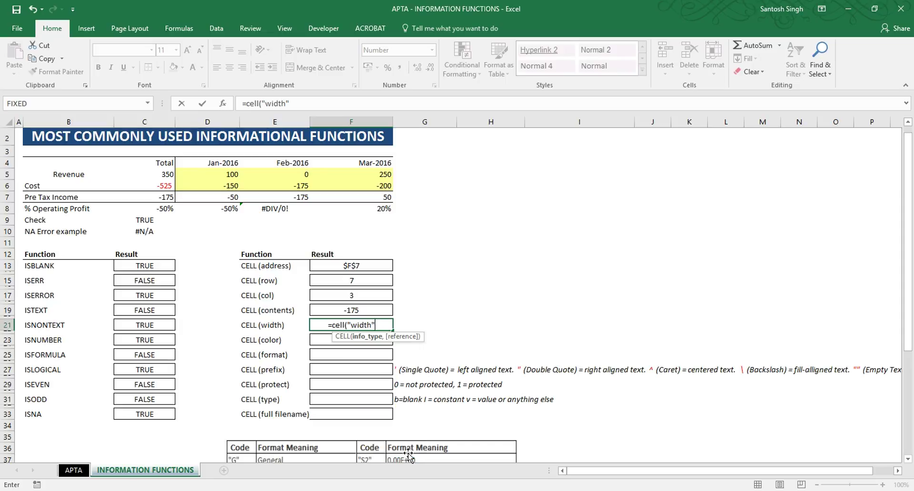
pyautogui.write(',')
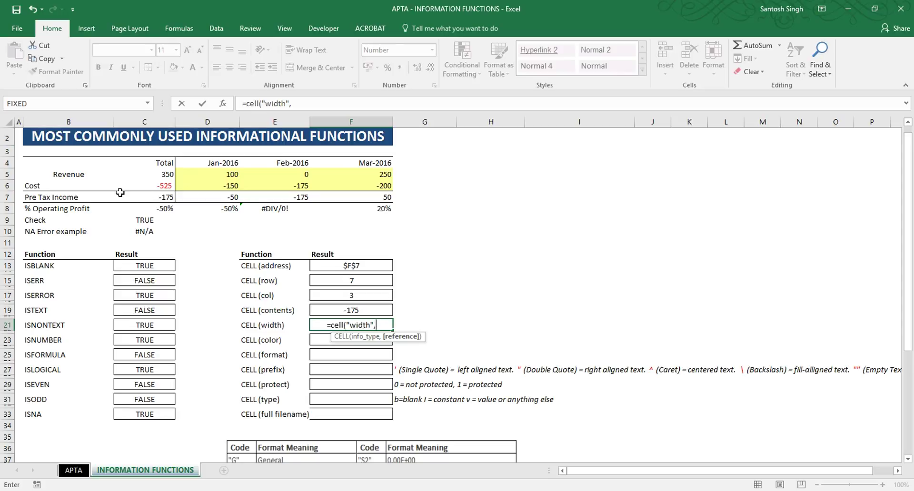
pyautogui.click(100, 196)
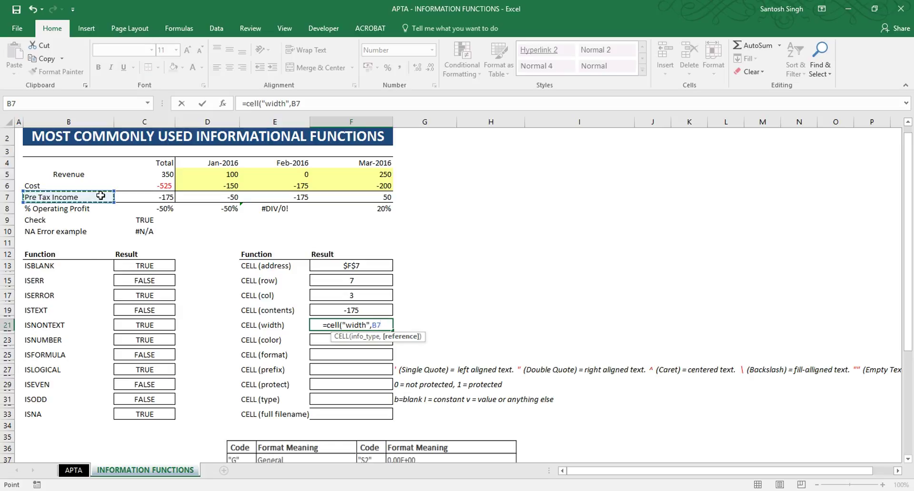
pyautogui.write(')')
pyautogui.press('Return')
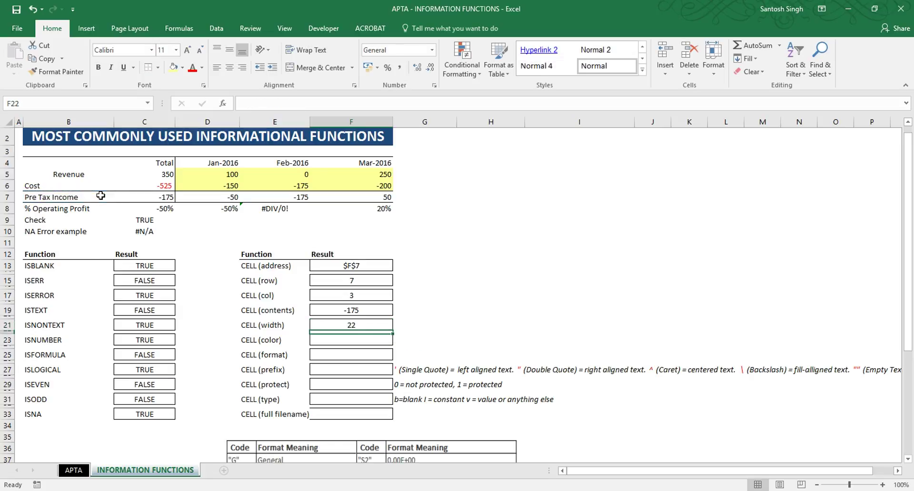
pyautogui.click(332, 325)
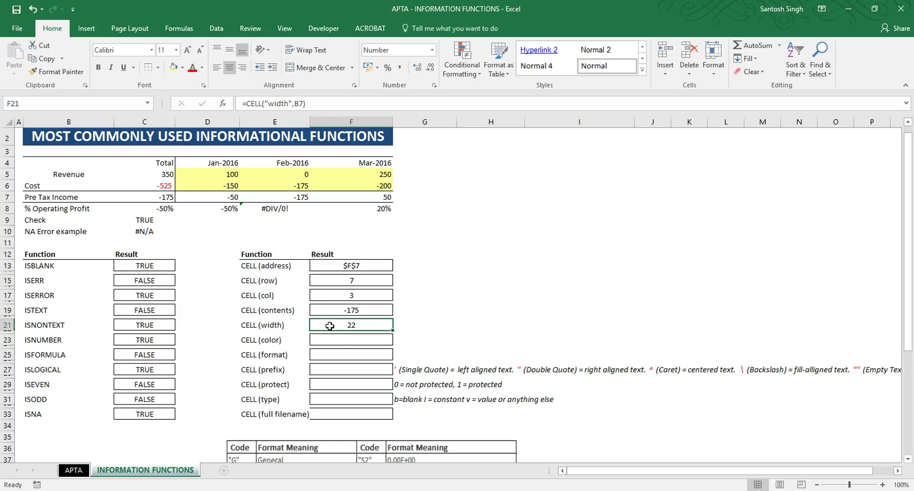
pyautogui.doubleClick(329, 326)
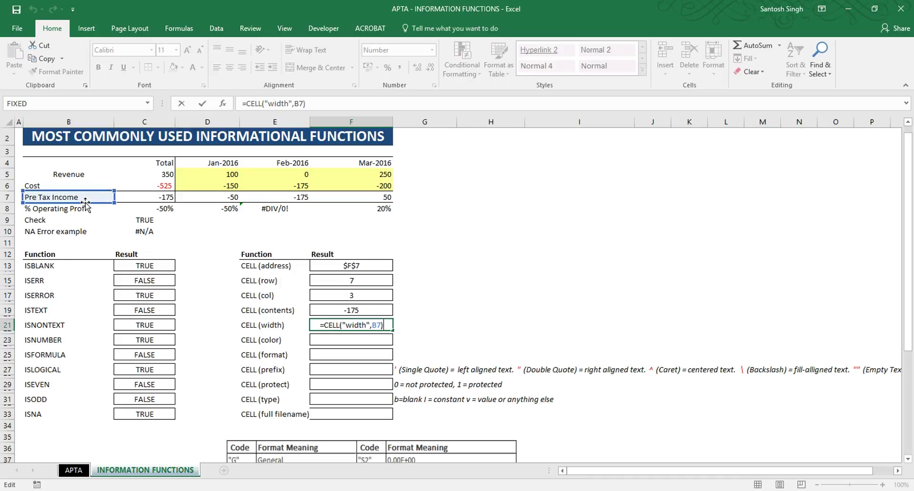
pyautogui.hotkey('ctrl', 'Return')
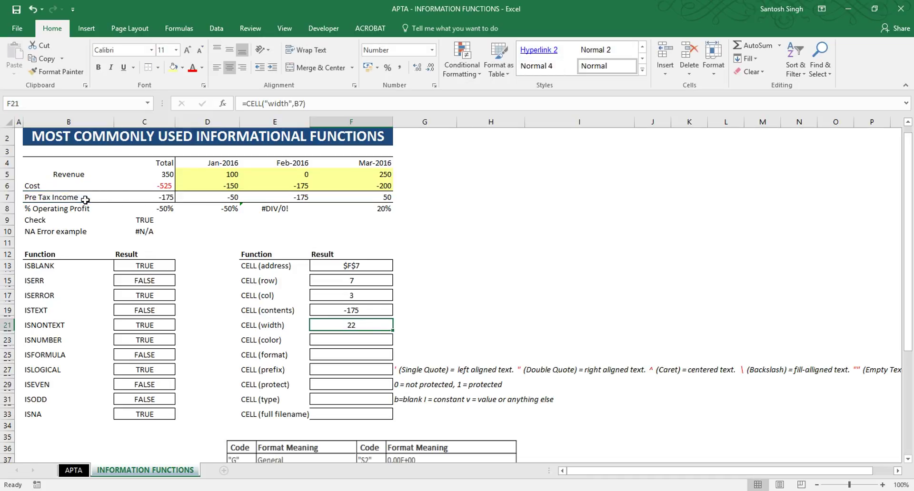
# Check the width of column B at its header border and widen the column very slightly.
pyautogui.click(75, 120)
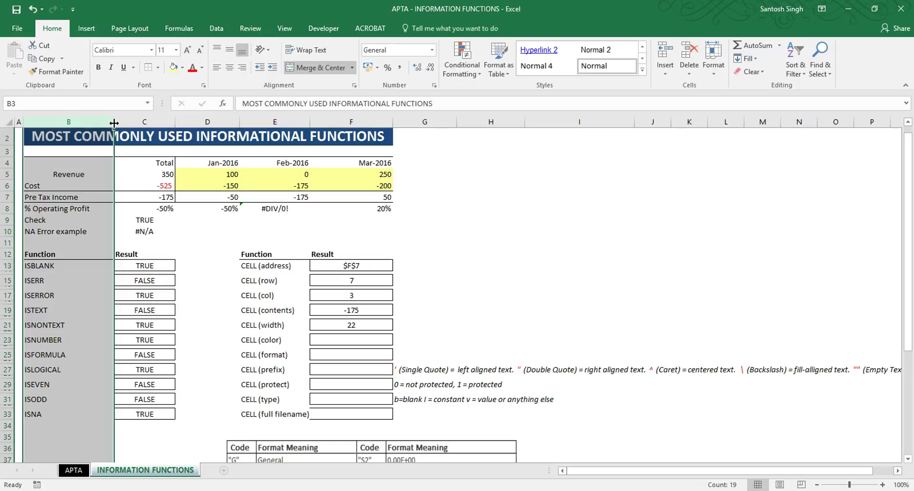
pyautogui.moveTo(114, 124); pyautogui.dragTo(115, 123)
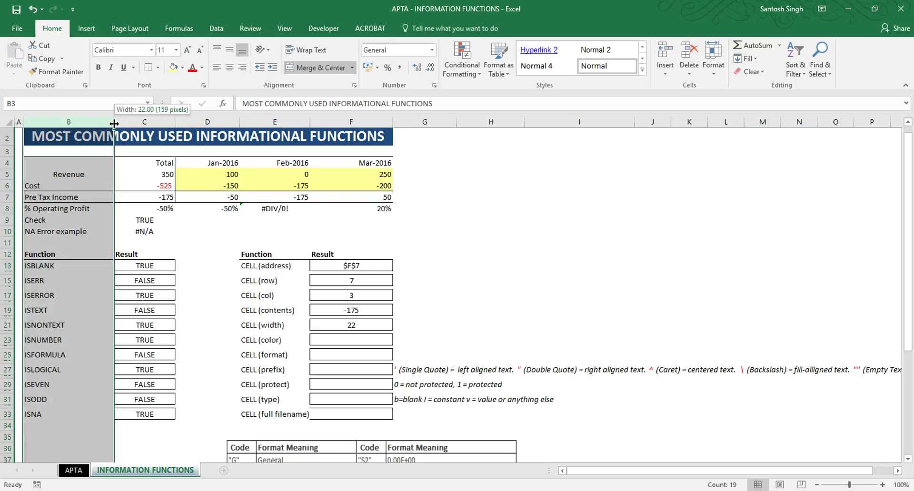
pyautogui.moveTo(114, 123); pyautogui.dragTo(115, 124)
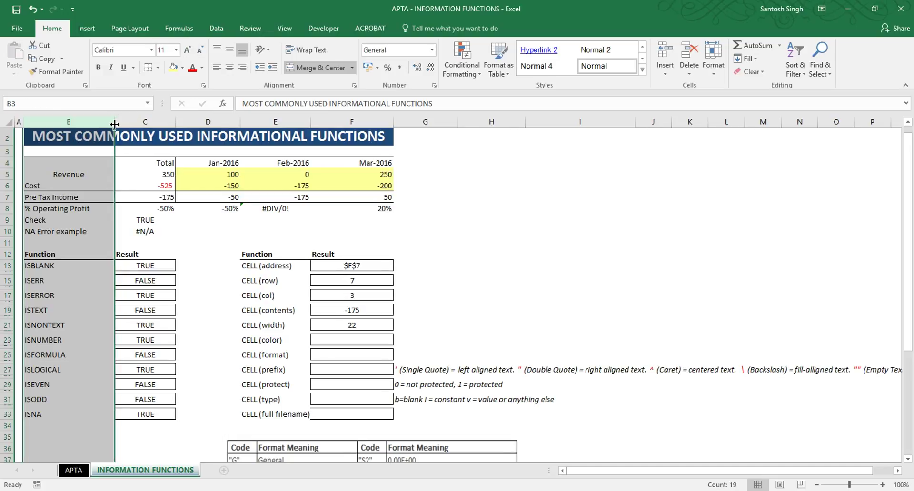
pyautogui.press('Down')
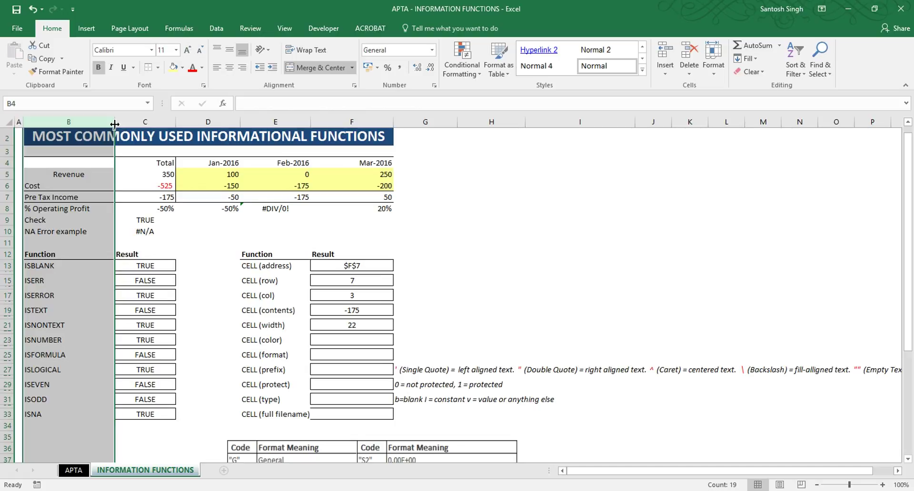
# Show the CELL (width) result in F21 with two decimal places and select the CELL (color) result cell F23.
pyautogui.click(365, 326)
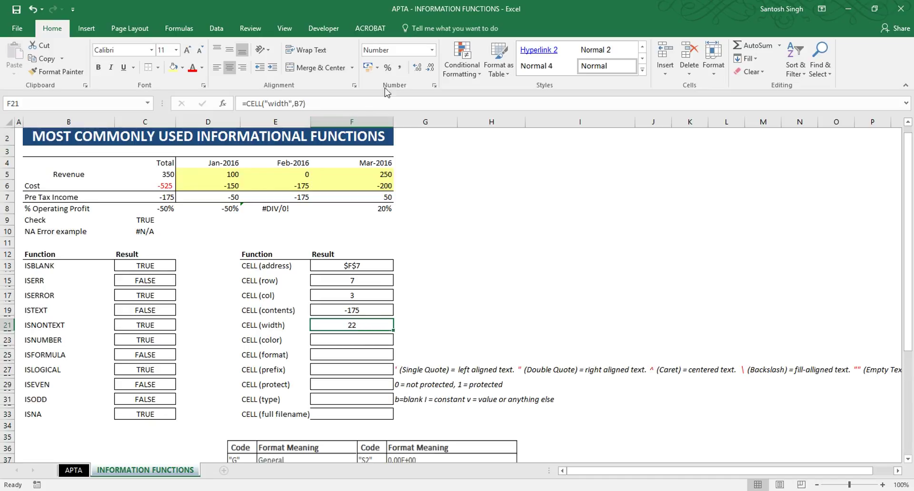
pyautogui.click(417, 68)
pyautogui.click(418, 68)
pyautogui.click(345, 340)
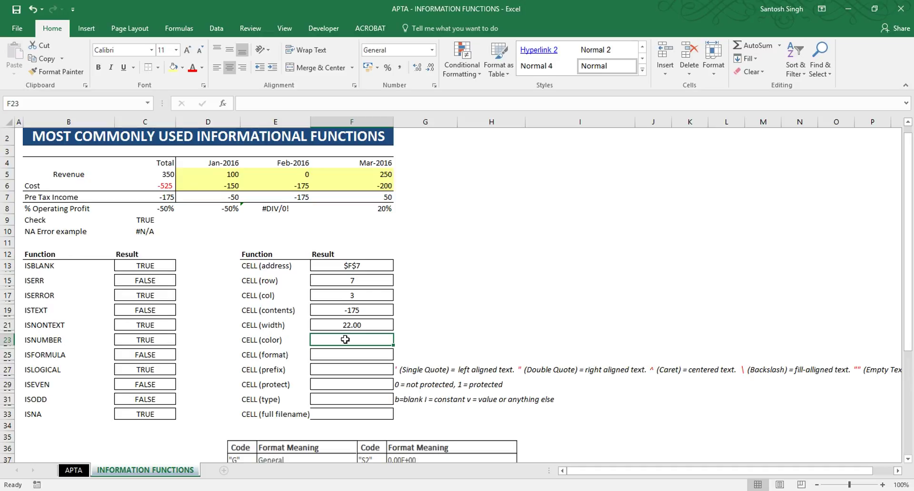
# Enter =CELL("color",C7) as the CELL (color) result in F23.
pyautogui.write('=')
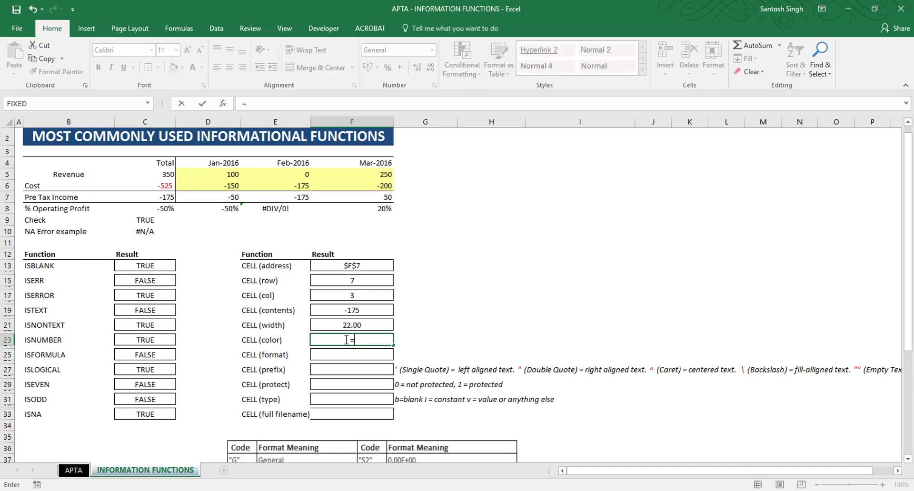
pyautogui.write('cell')
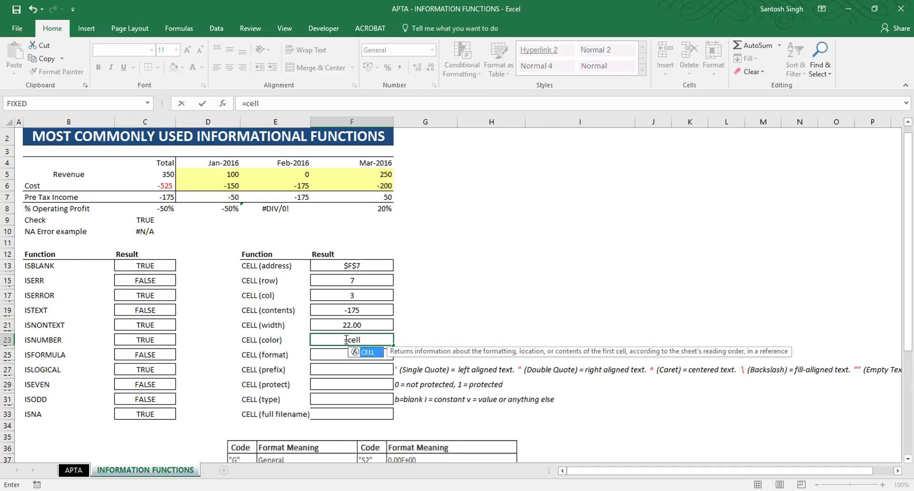
pyautogui.write('(')
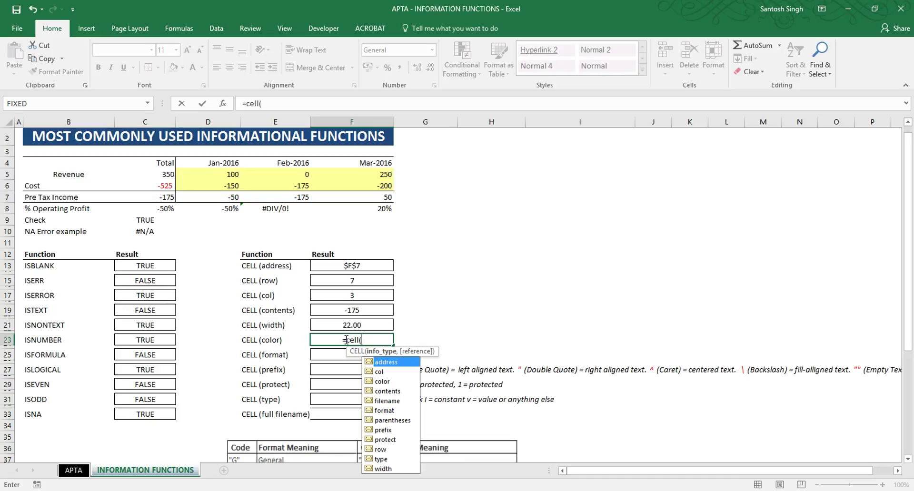
pyautogui.doubleClick(389, 382)
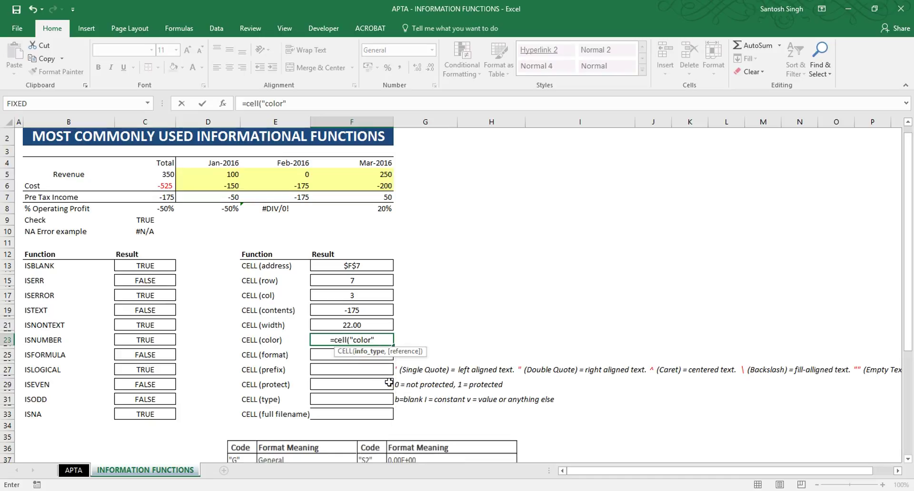
pyautogui.write(',')
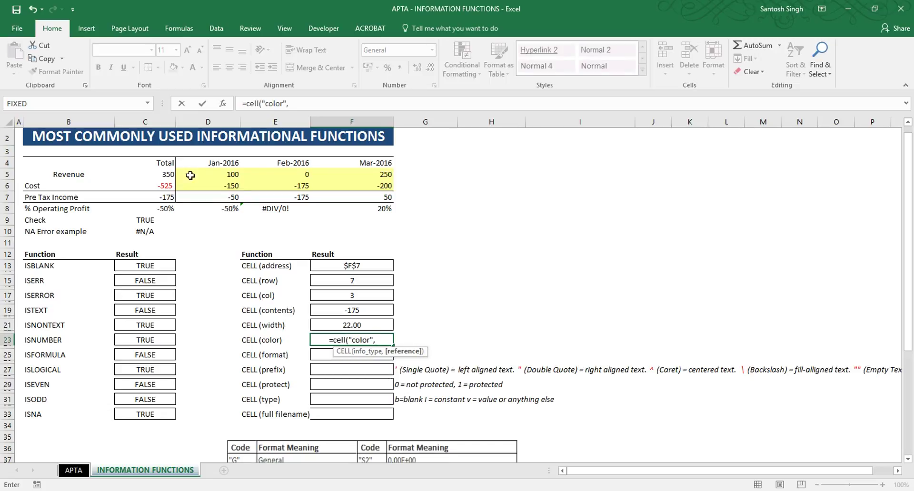
pyautogui.click(162, 176)
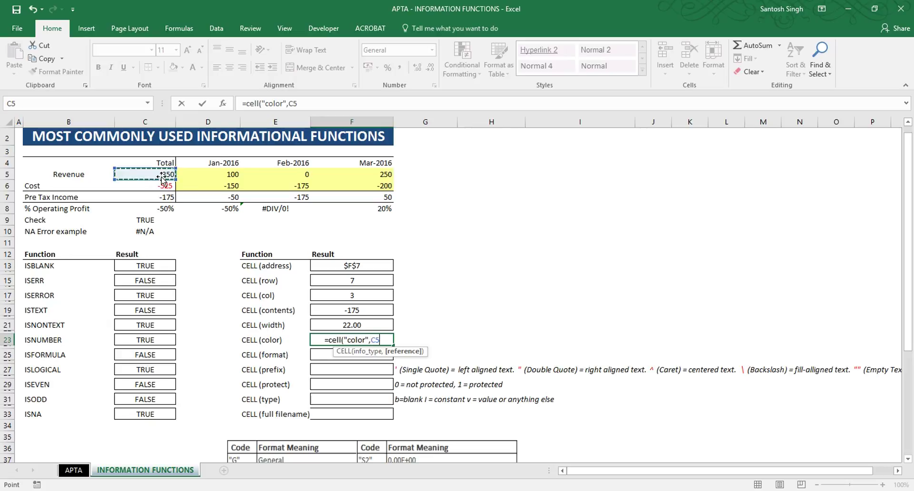
pyautogui.write(')')
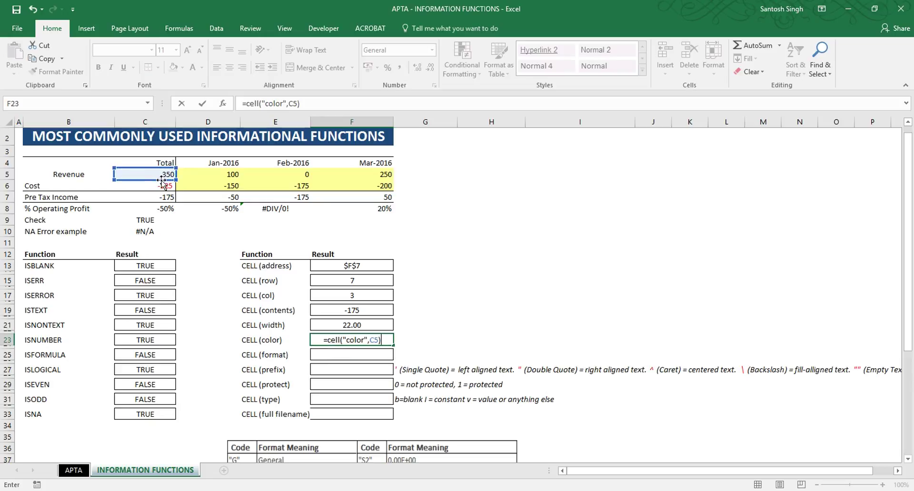
pyautogui.click(163, 197)
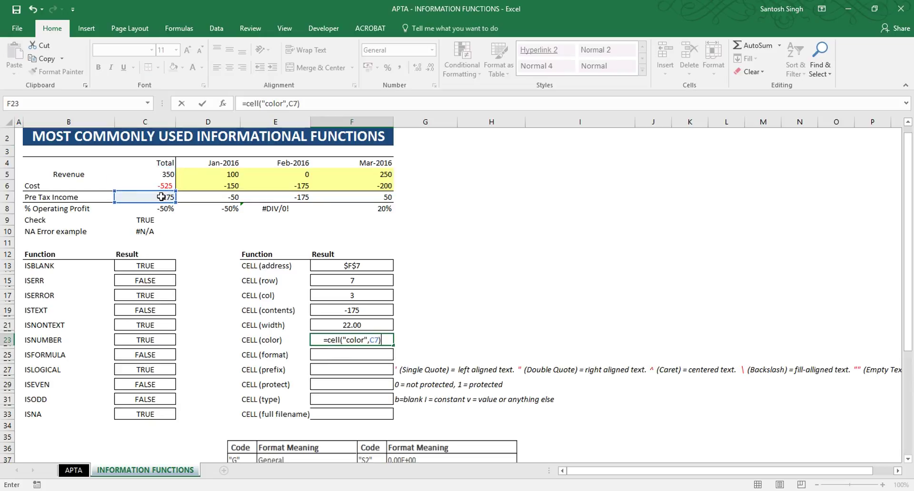
pyautogui.press('Return')
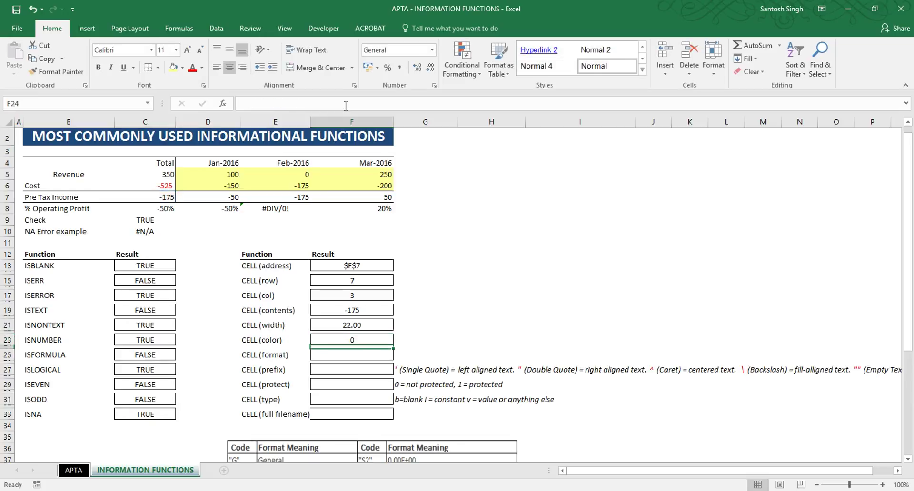
# Change the cell reference in the F23 color formula to the total Cost cell C6 and review the result.
pyautogui.click(362, 339)
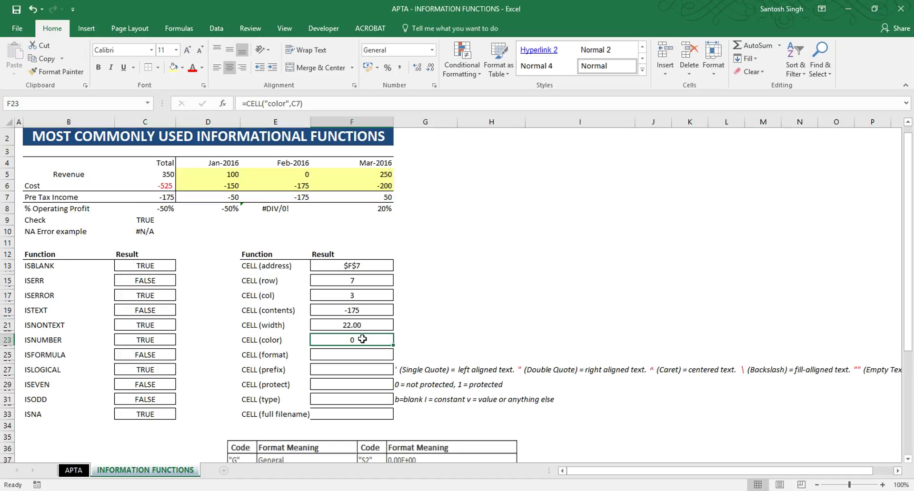
pyautogui.click(344, 107)
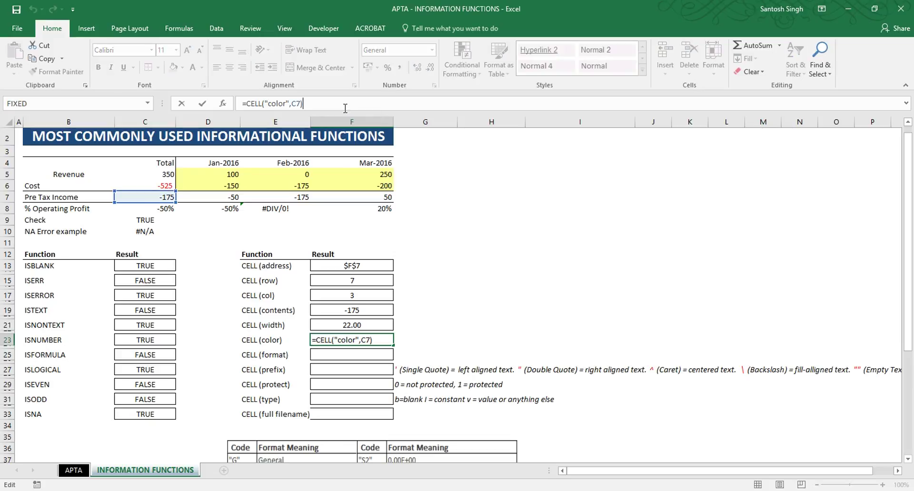
pyautogui.click(153, 188)
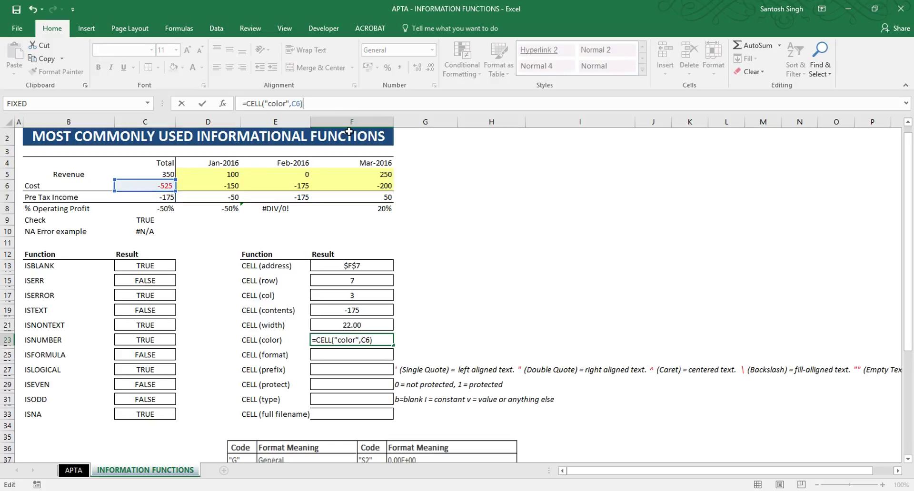
pyautogui.press('Return')
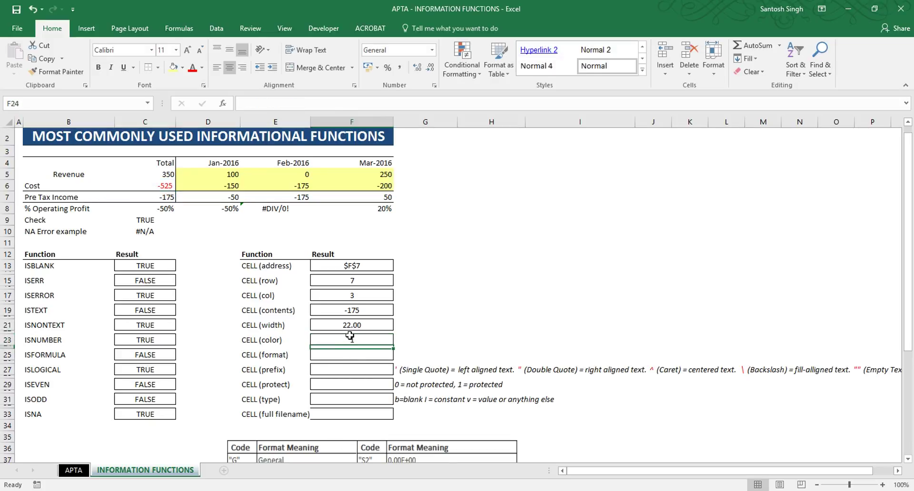
pyautogui.click(350, 336)
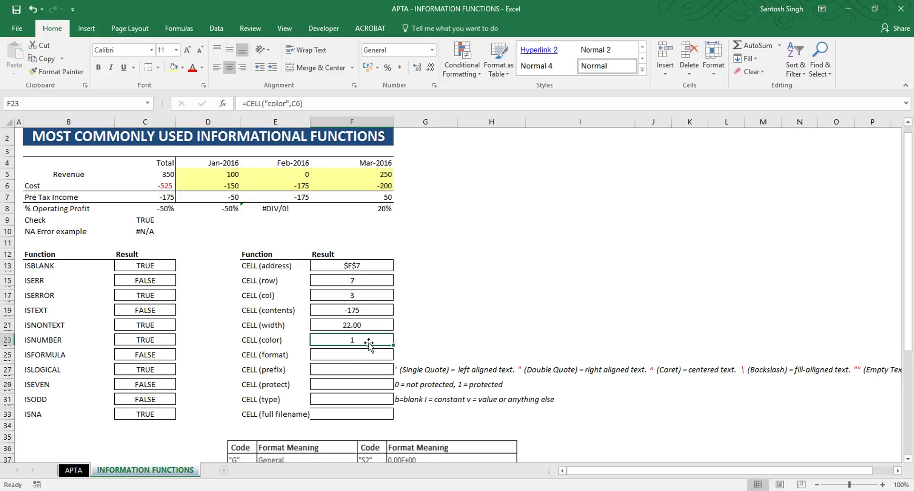
# Enter =CELL("format",C5) as the CELL (format) result in F25.
pyautogui.press('Down')
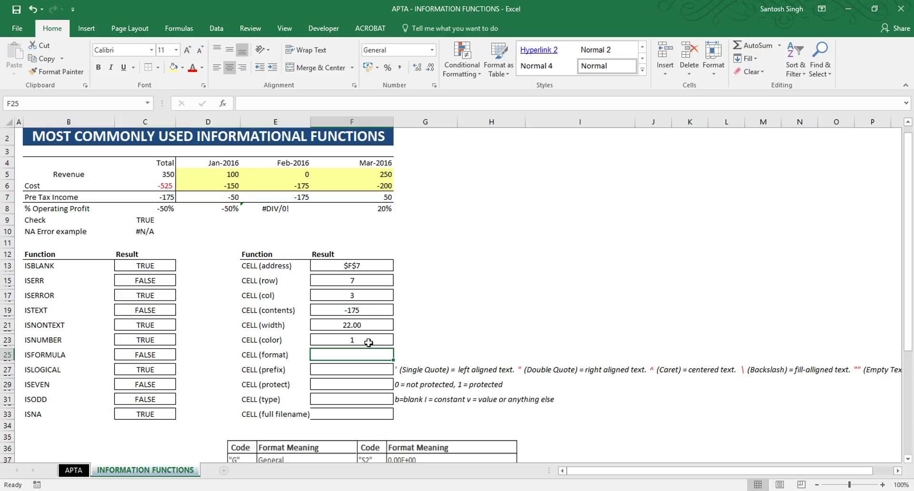
pyautogui.write('=cell')
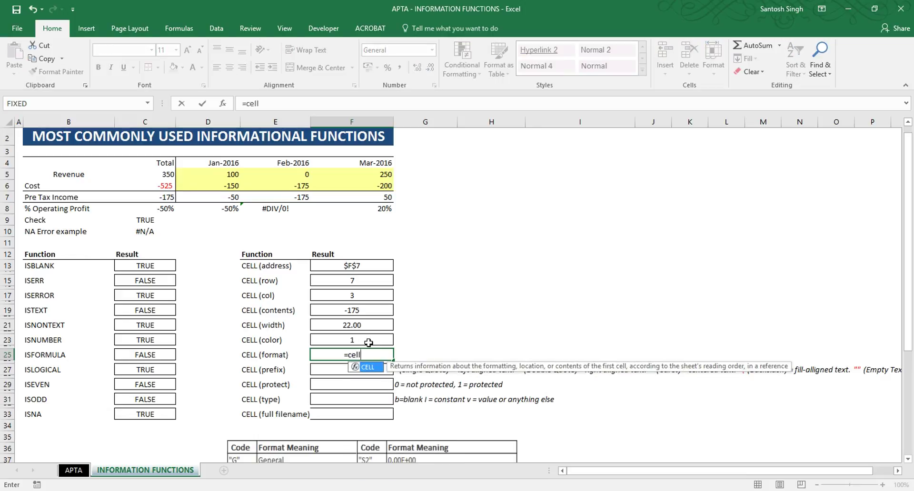
pyautogui.doubleClick(373, 367)
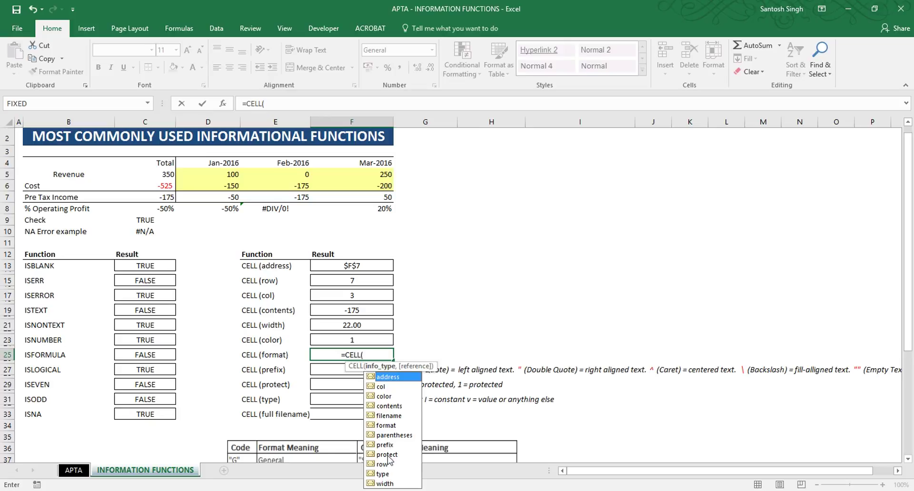
pyautogui.click(389, 426)
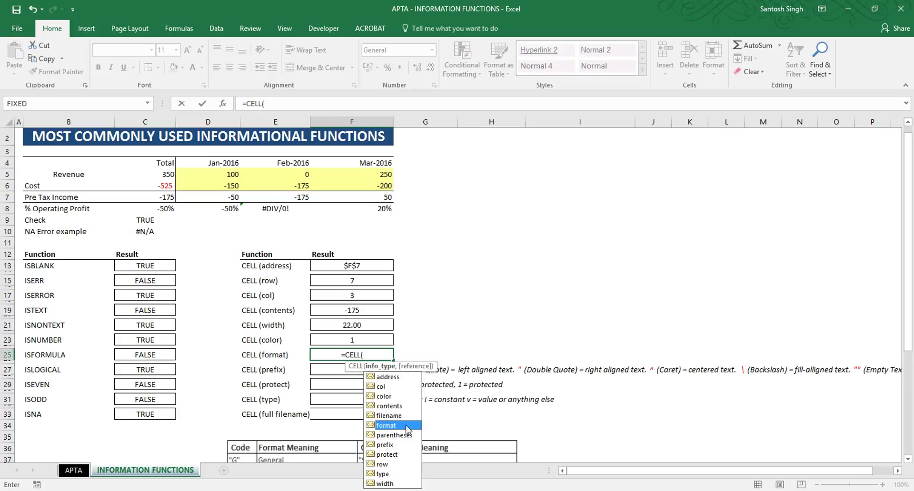
pyautogui.doubleClick(406, 425)
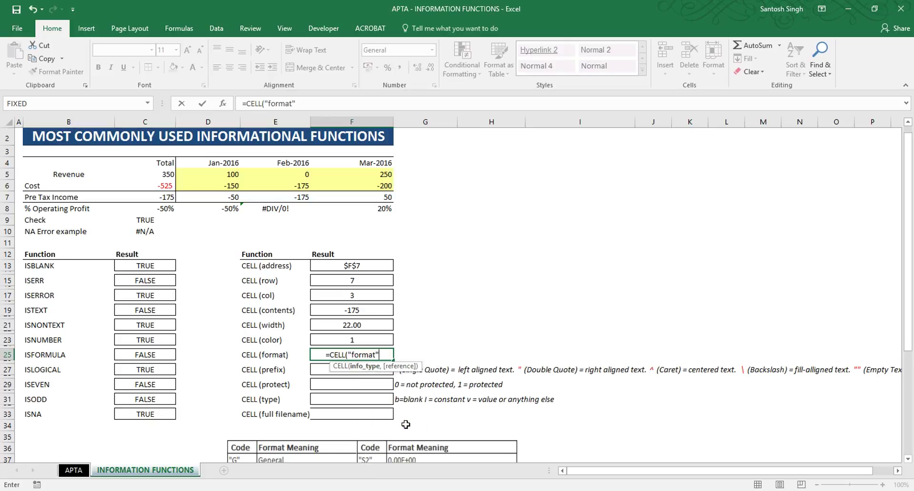
pyautogui.write(',')
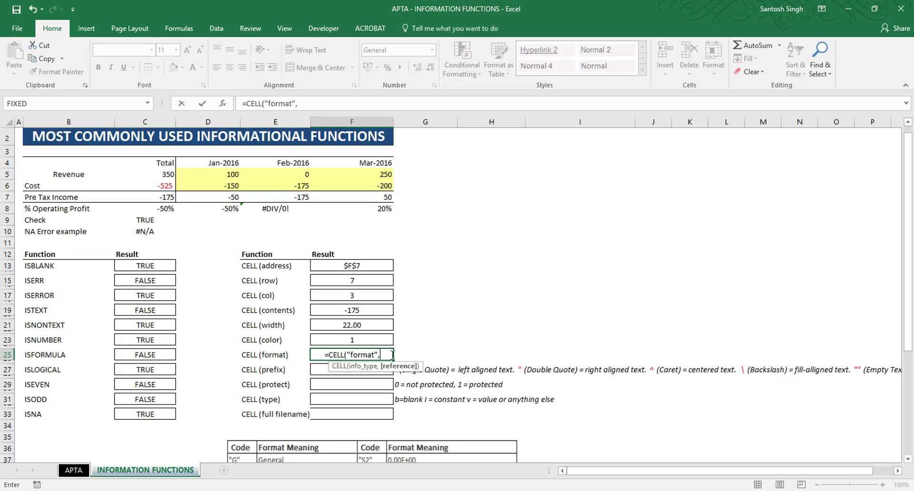
pyautogui.click(165, 176)
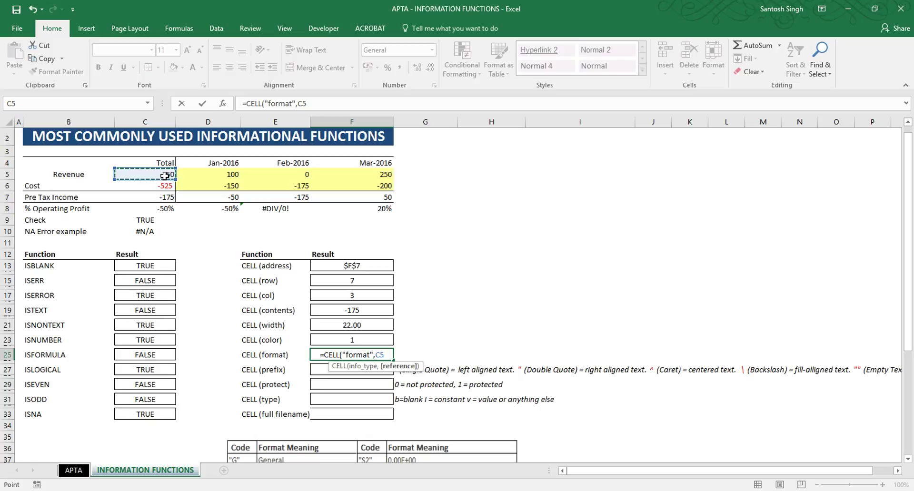
pyautogui.write(')')
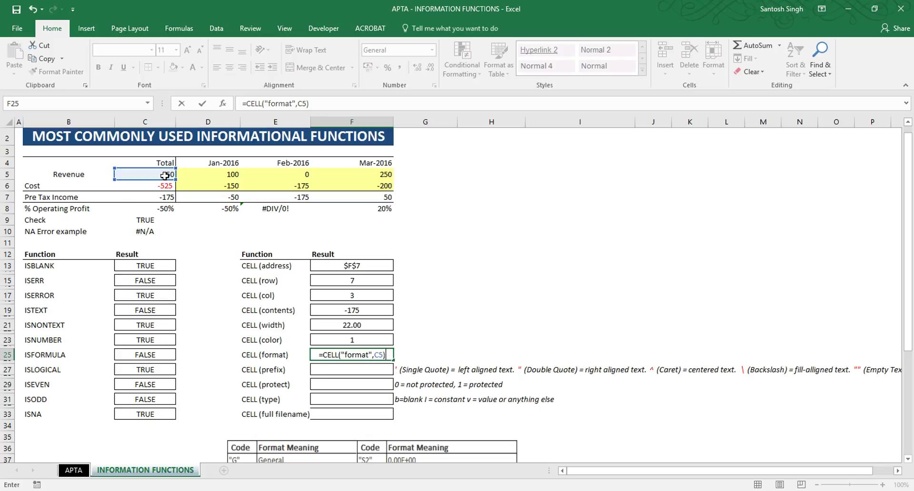
pyautogui.press('Return')
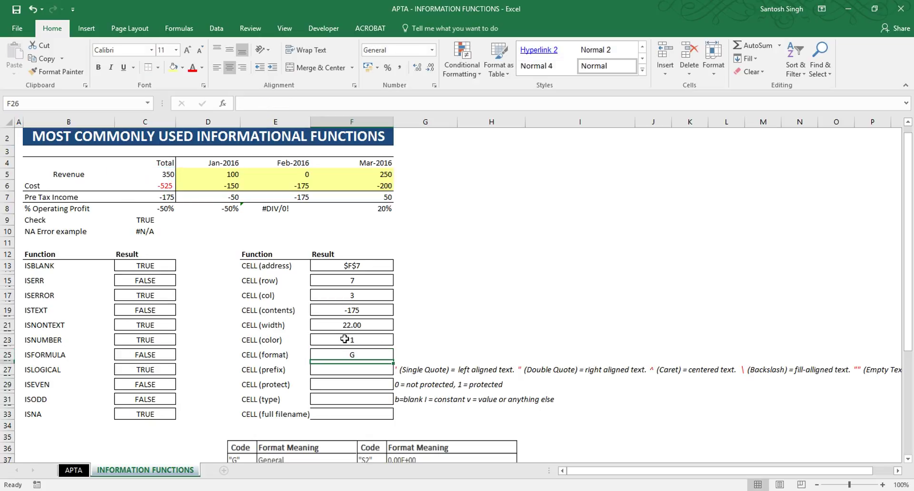
# Check which cell the F25 format formula references and compare its result with the format code table below the results.
pyautogui.click(351, 353)
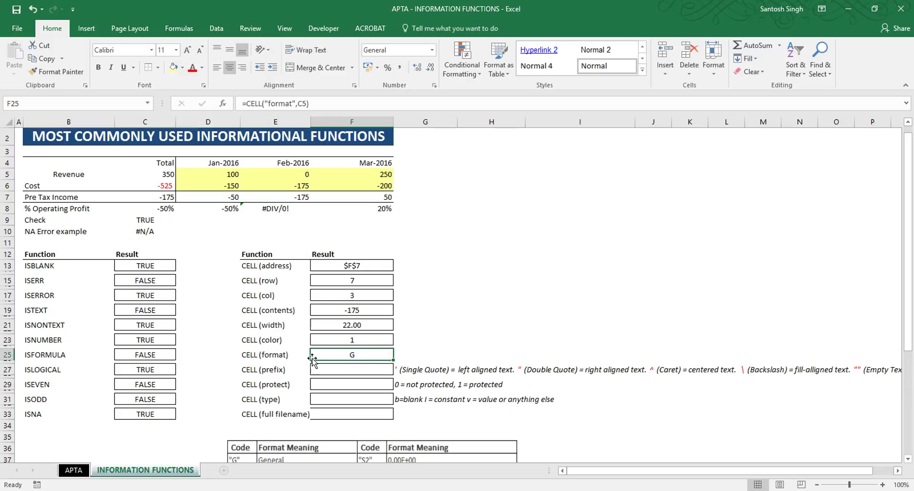
pyautogui.doubleClick(368, 356)
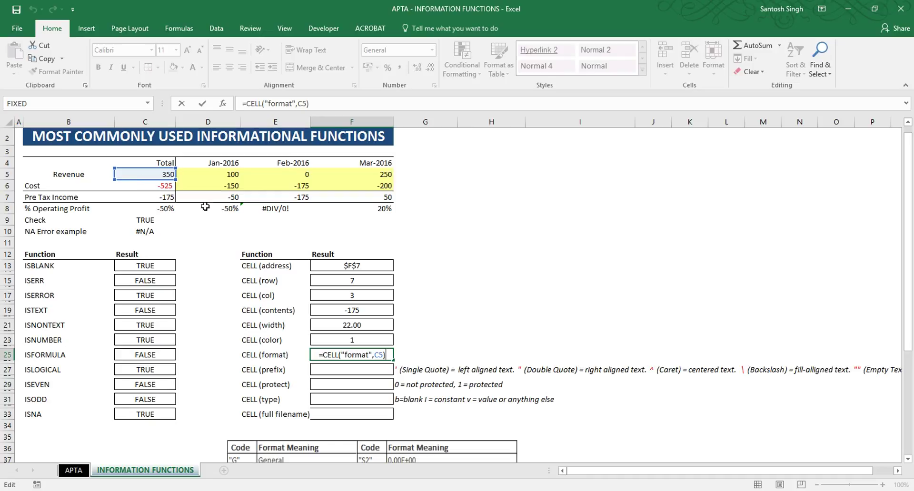
pyautogui.hotkey('ctrl', 'Return')
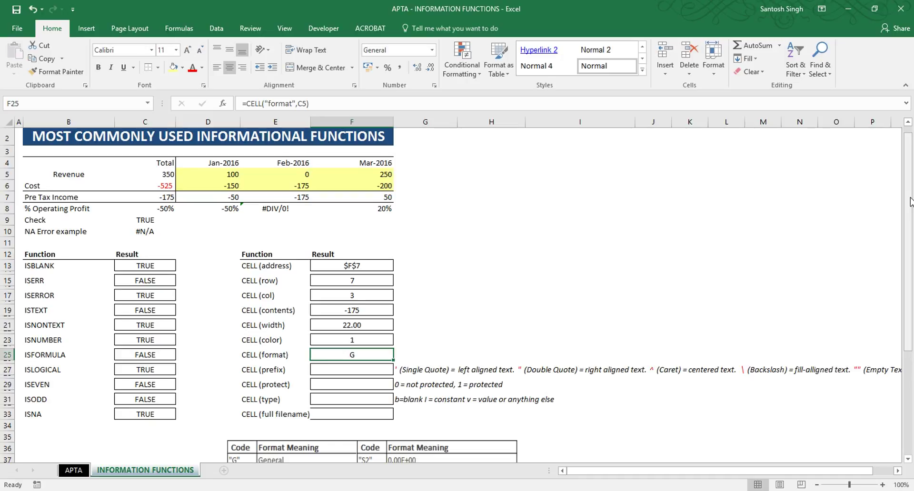
pyautogui.moveTo(910, 202); pyautogui.dragTo(909, 280)
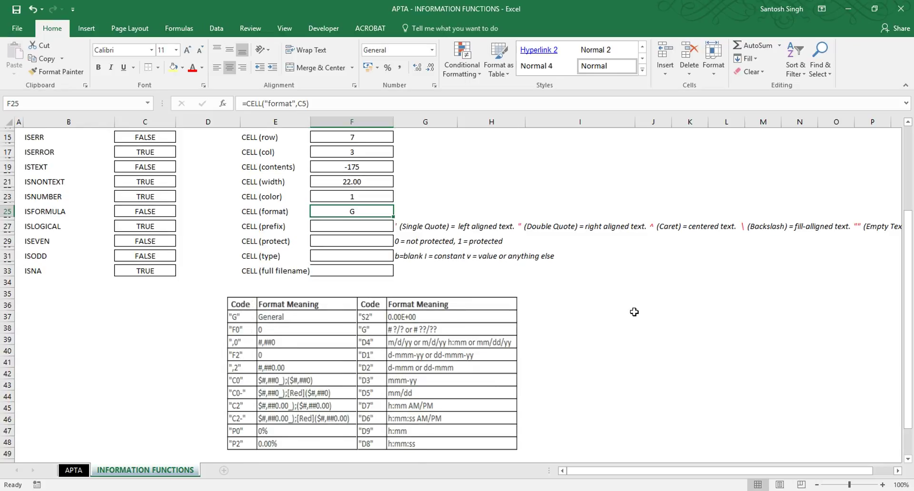
pyautogui.moveTo(909, 281); pyautogui.dragTo(908, 149)
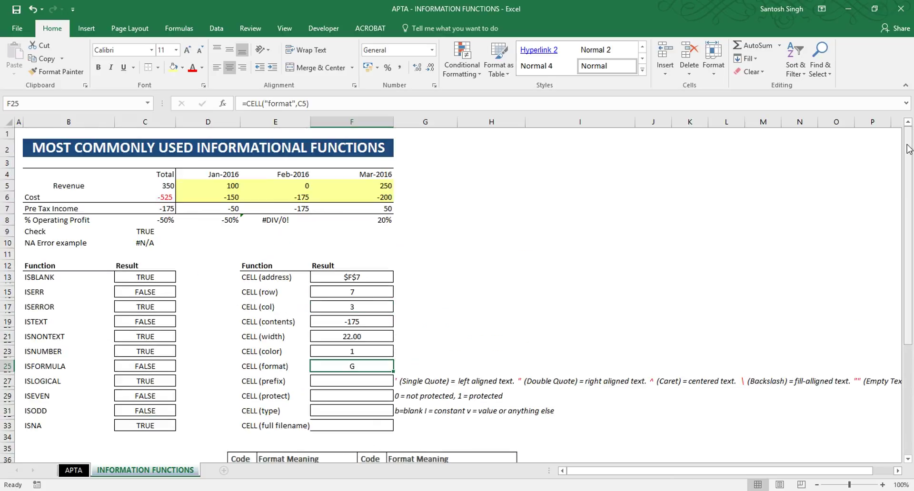
pyautogui.press('F2')
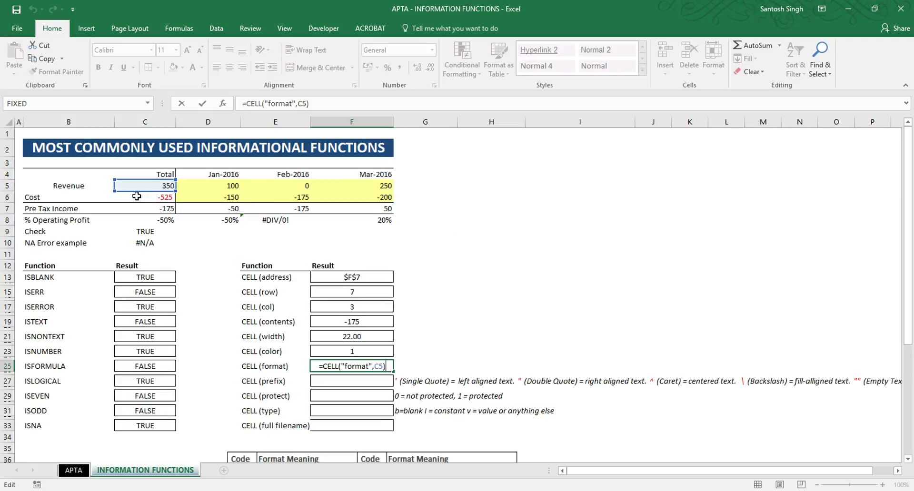
pyautogui.press('Escape')
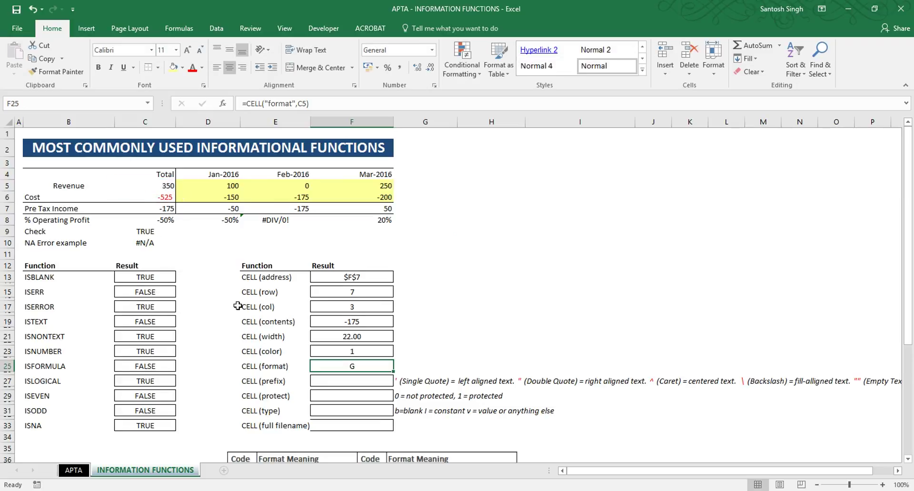
# Enter =CELL("prefix",B5) as the CELL (prefix) result in F27 and review it.
pyautogui.click(354, 381)
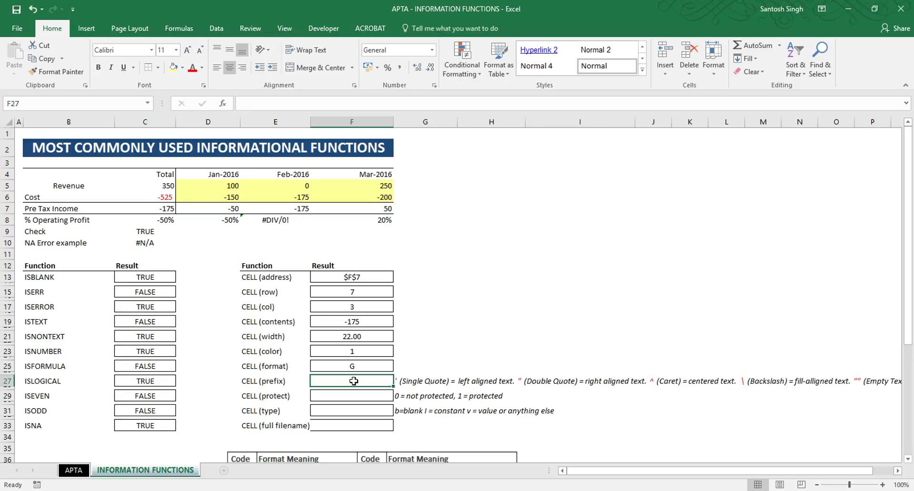
pyautogui.write('=')
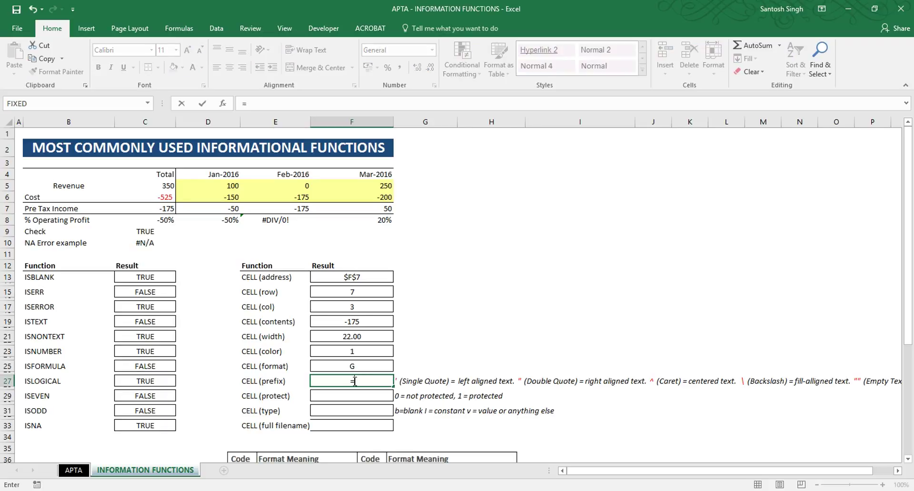
pyautogui.write('c')
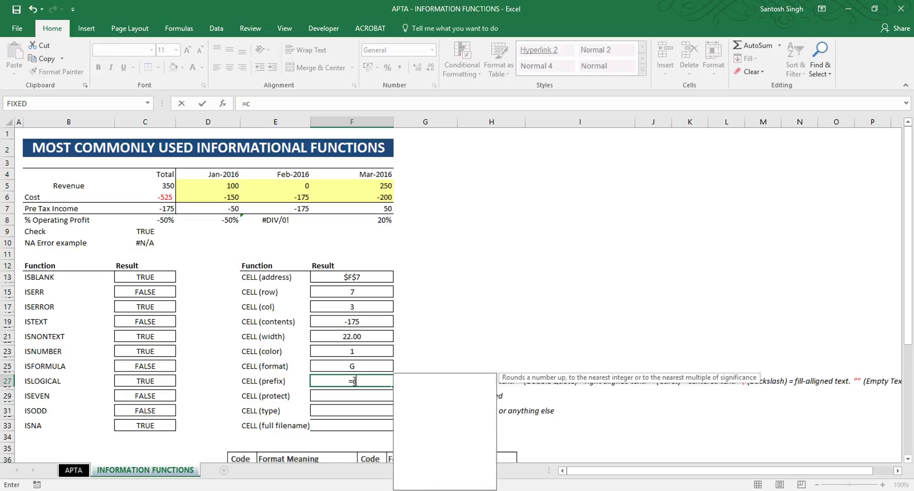
pyautogui.write('ell(')
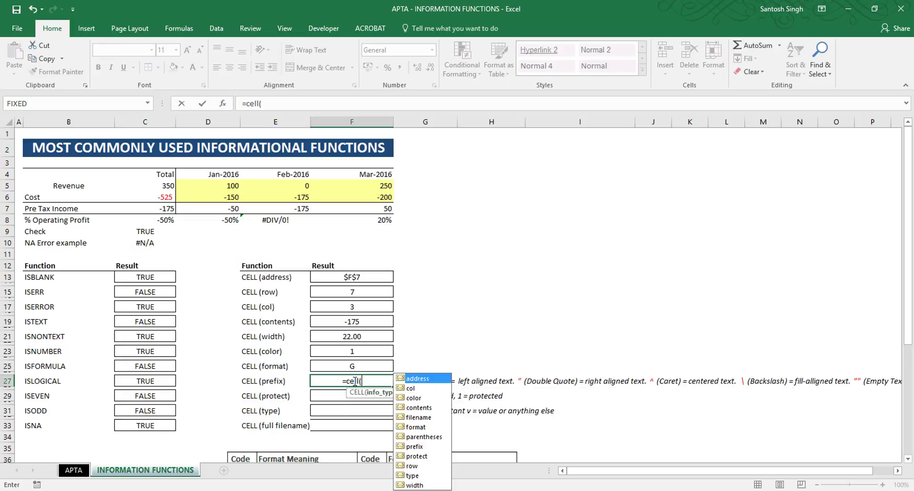
pyautogui.click(423, 448)
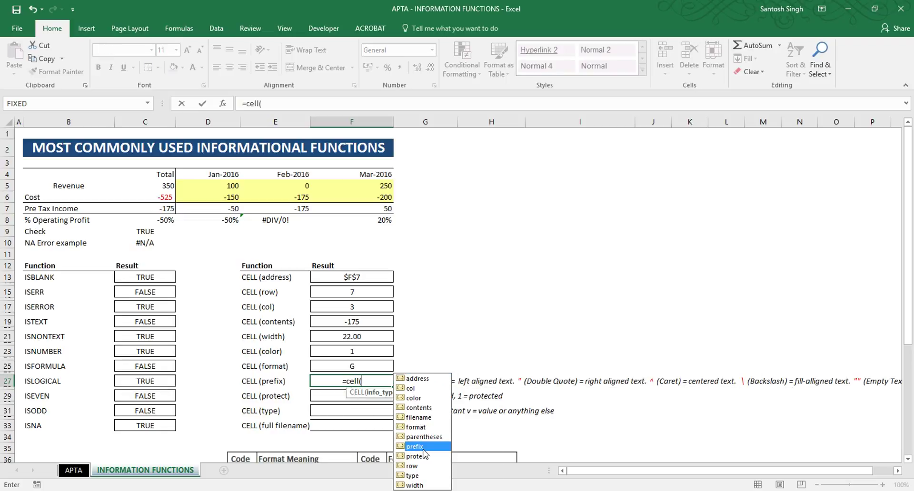
pyautogui.doubleClick(423, 449)
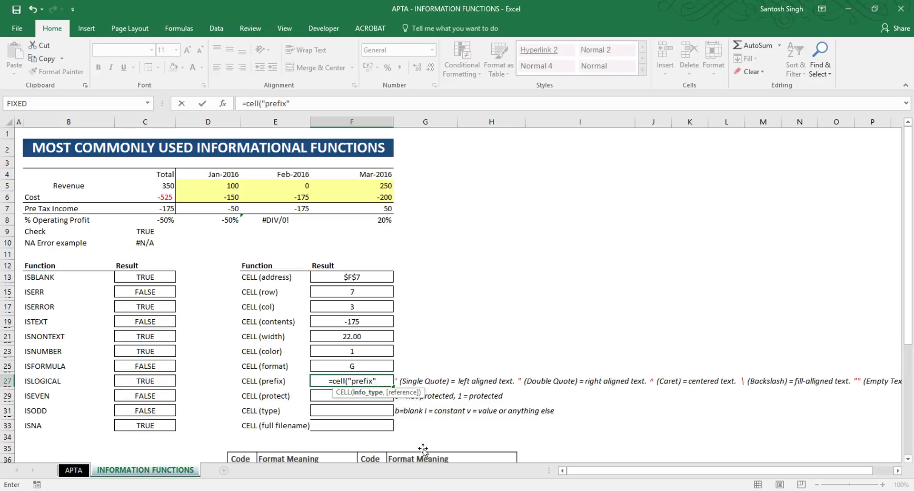
pyautogui.write(',')
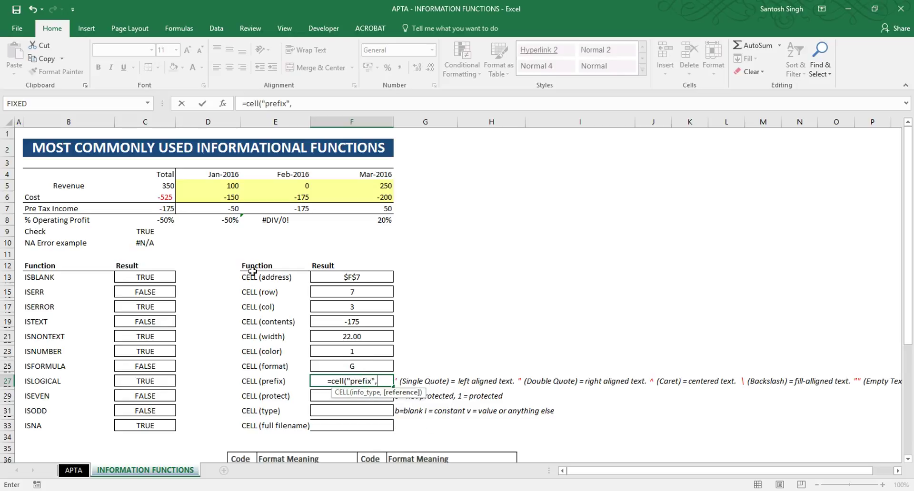
pyautogui.click(71, 187)
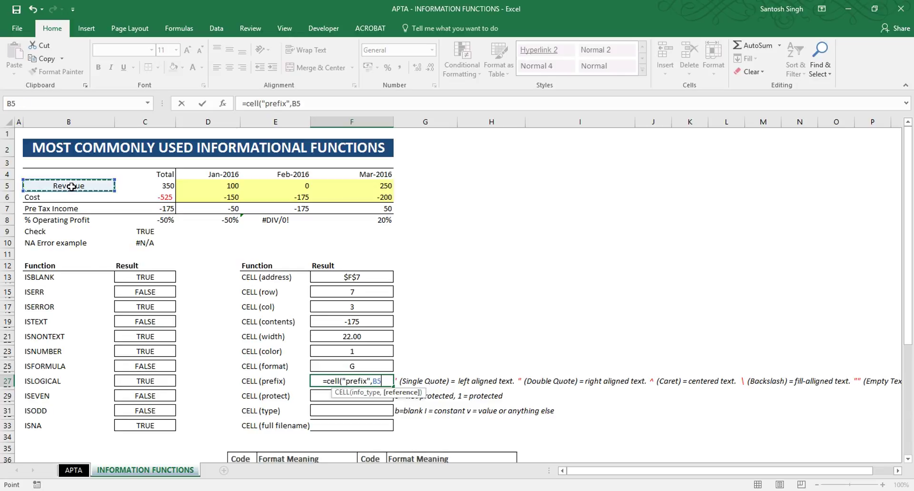
pyautogui.write(')')
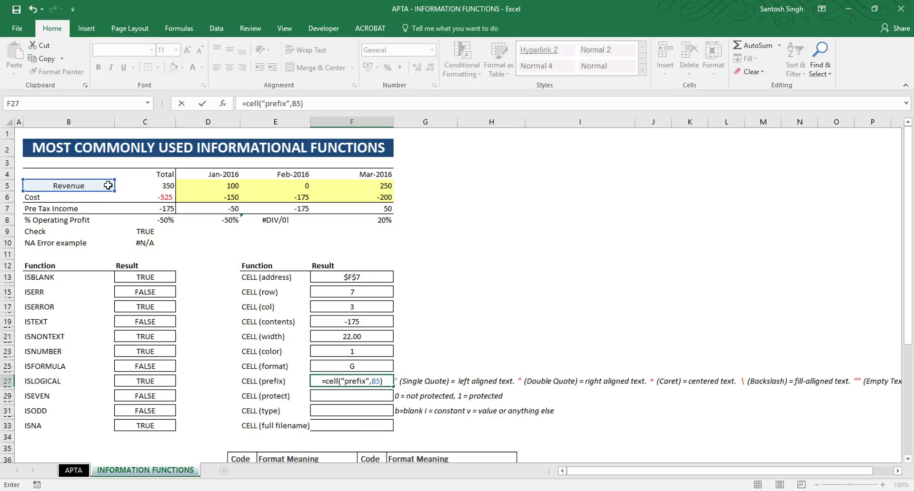
pyautogui.press('Return')
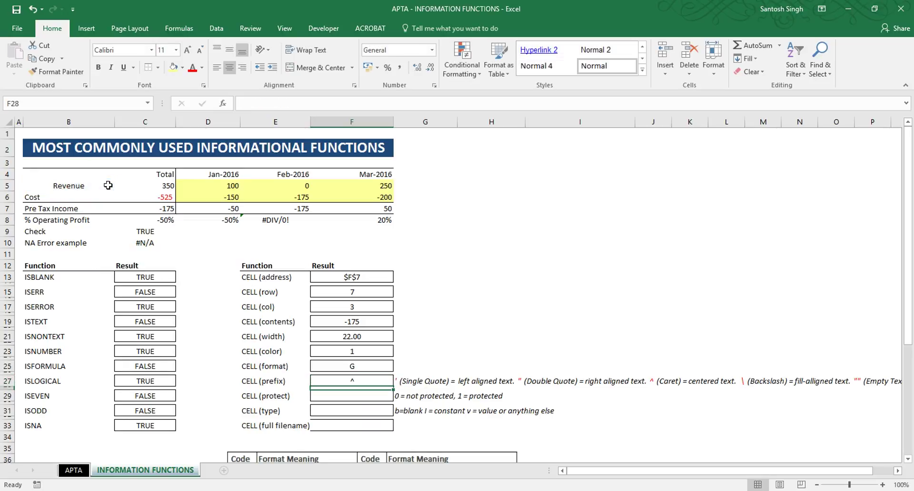
pyautogui.click(362, 380)
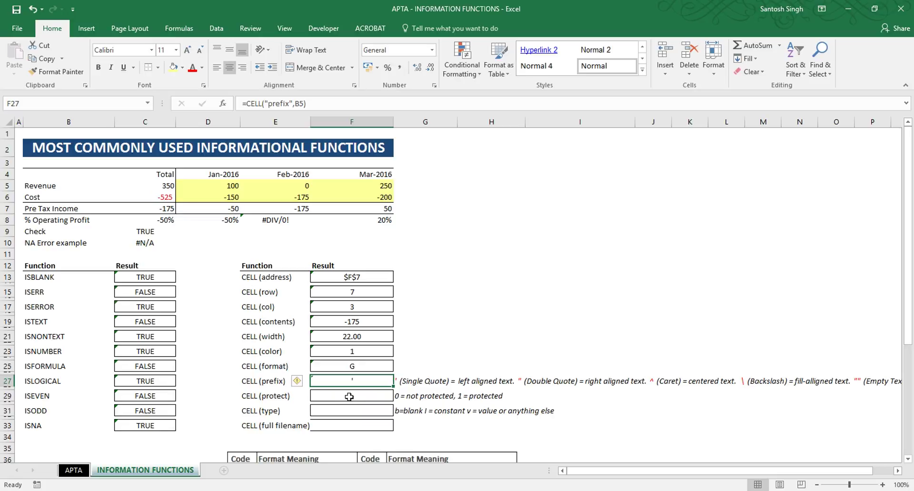
# Enter =CELL("protect",B10) as the CELL (protect) result in F29.
pyautogui.click(350, 396)
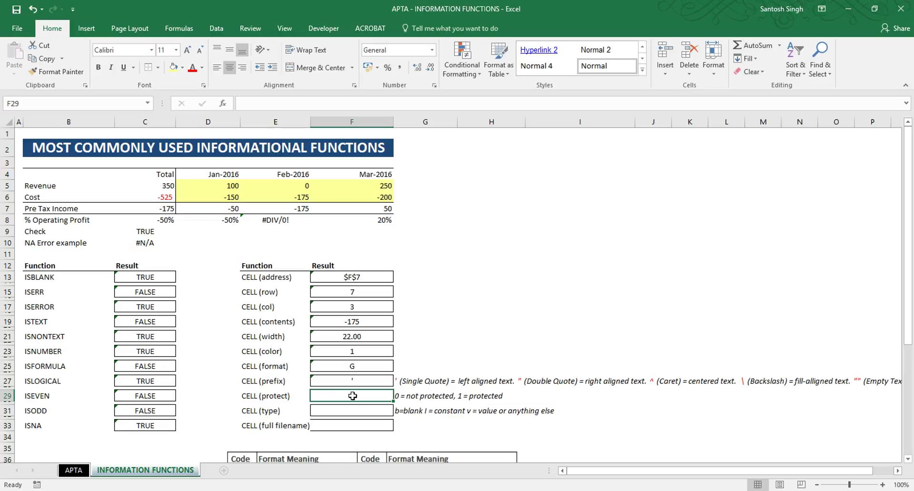
pyautogui.write('=cell')
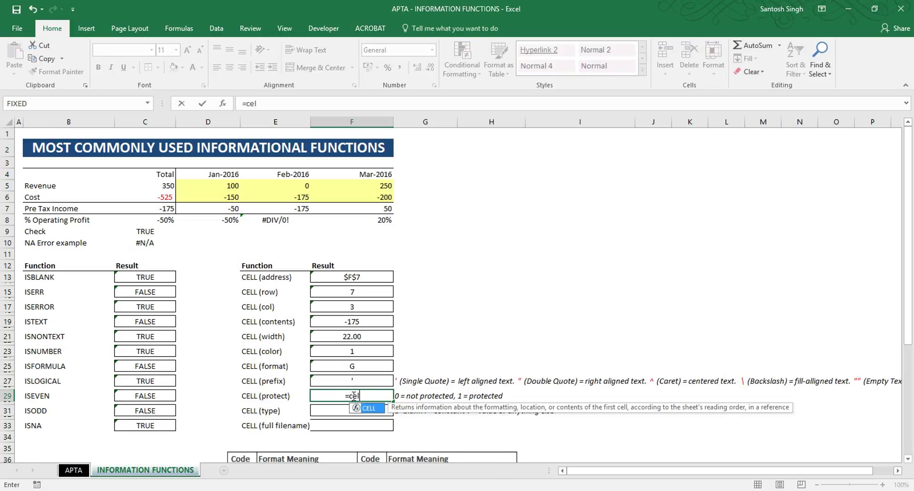
pyautogui.doubleClick(371, 410)
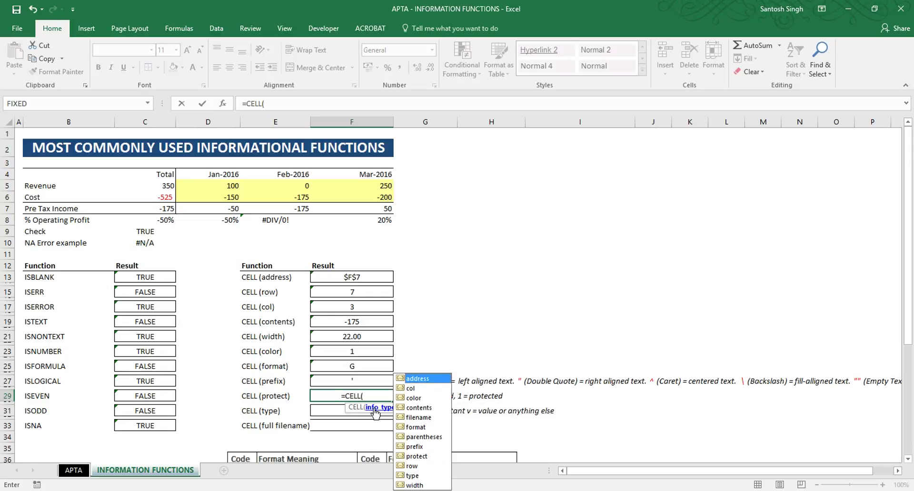
pyautogui.click(424, 458)
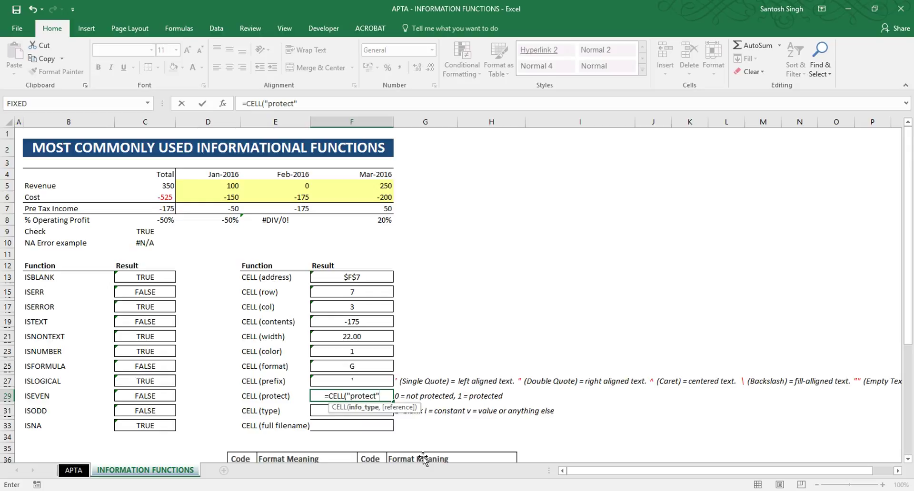
pyautogui.write(',')
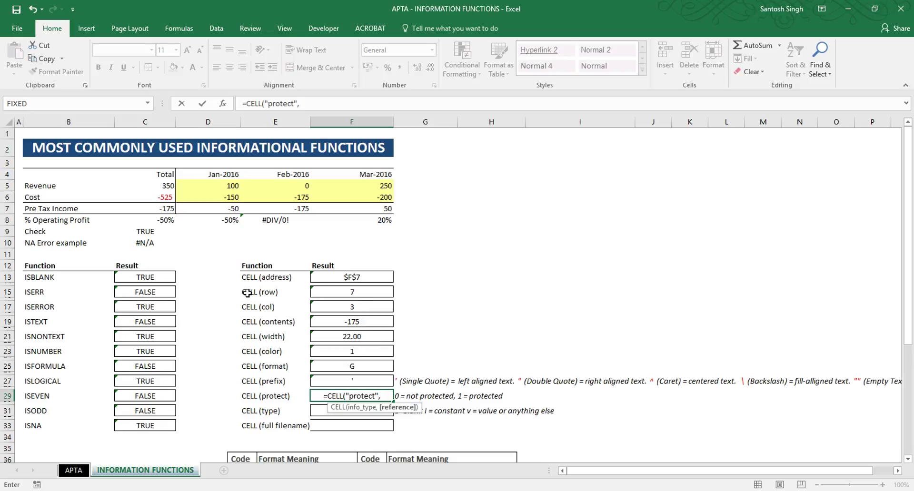
pyautogui.click(73, 244)
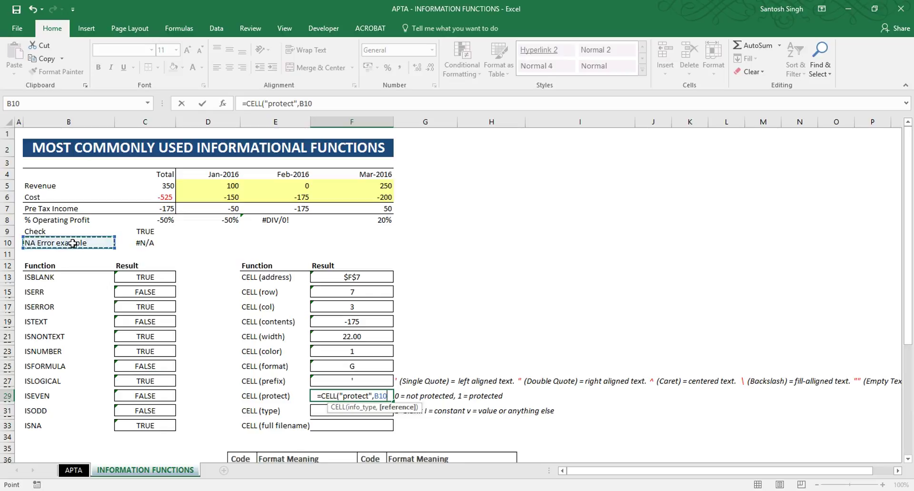
pyautogui.write(')')
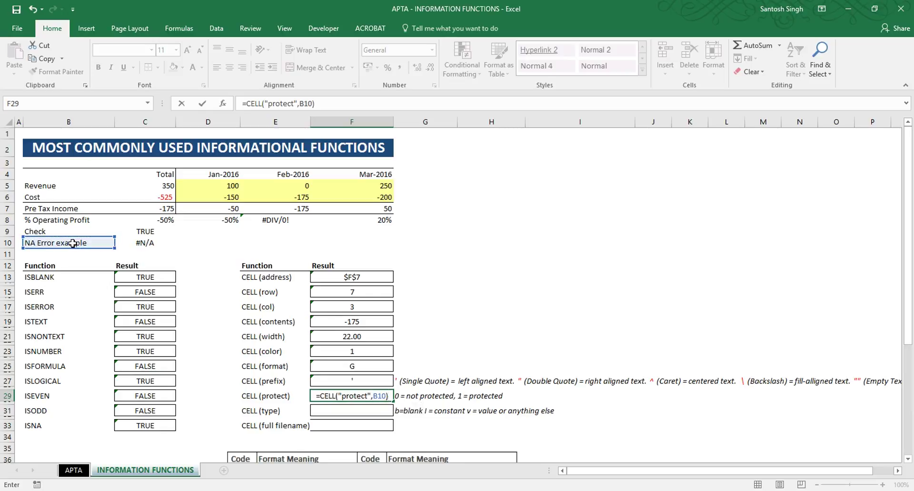
pyautogui.press('Return')
pyautogui.press('Up')
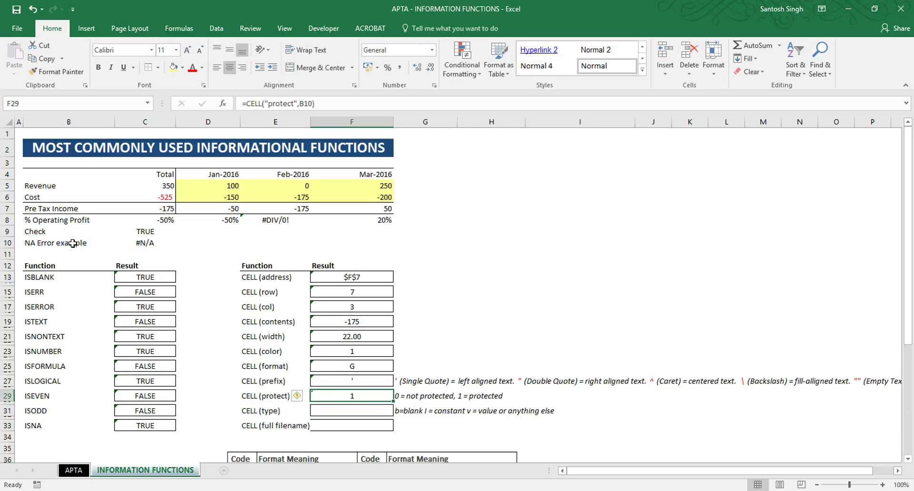
# Change the cell reference in the F29 protect formula to the Feb-2016 Revenue cell E5 and check the formula.
pyautogui.press('F2')
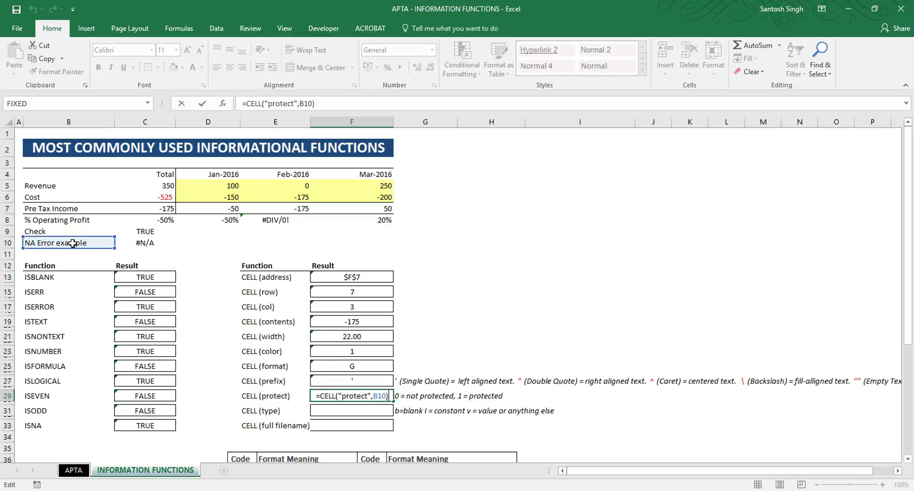
pyautogui.press('Escape')
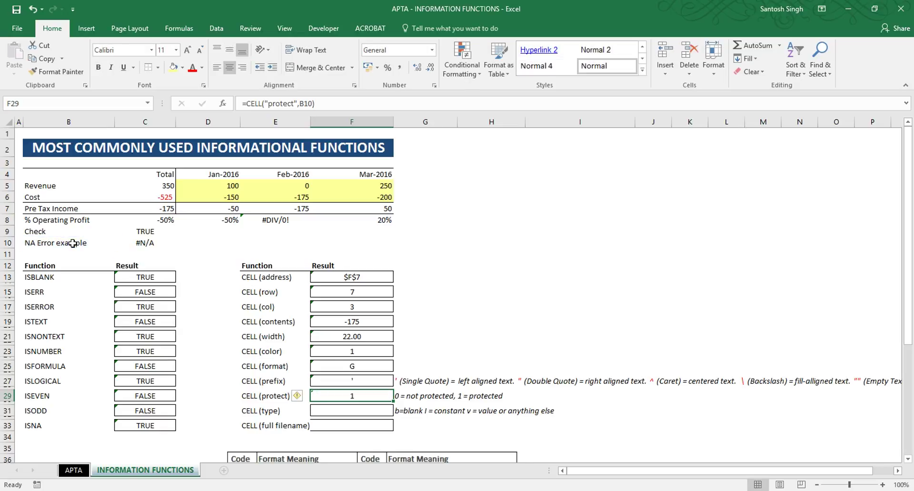
pyautogui.click(346, 105)
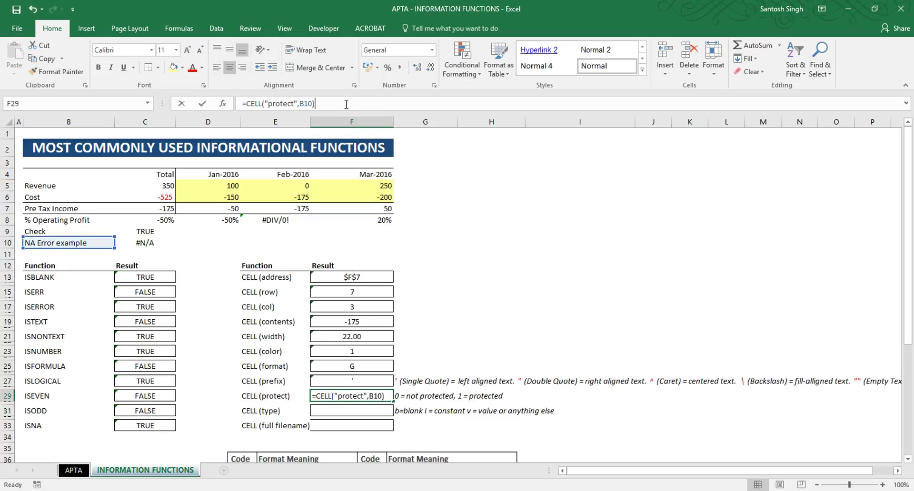
pyautogui.moveTo(113, 238); pyautogui.dragTo(285, 181)
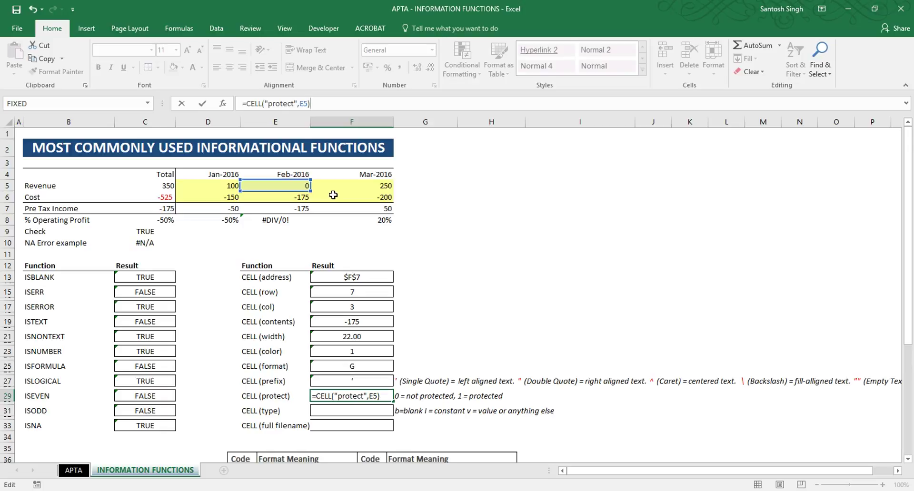
pyautogui.press('Return')
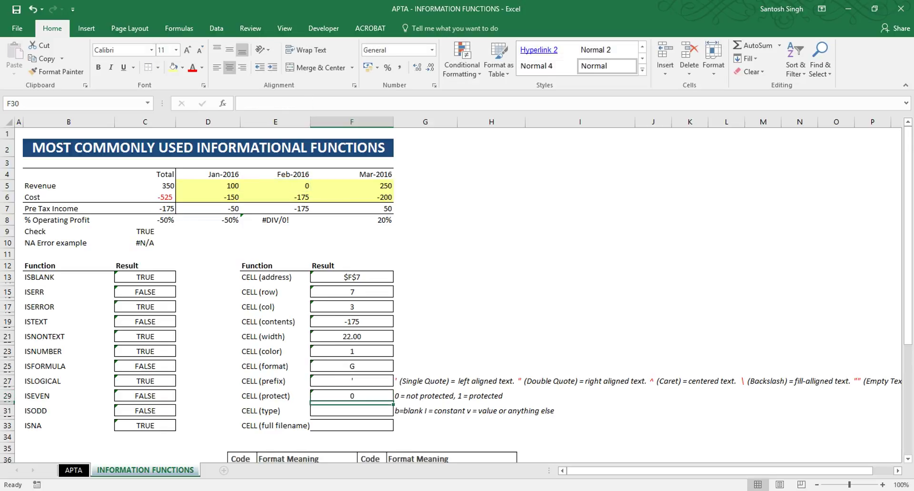
pyautogui.click(374, 393)
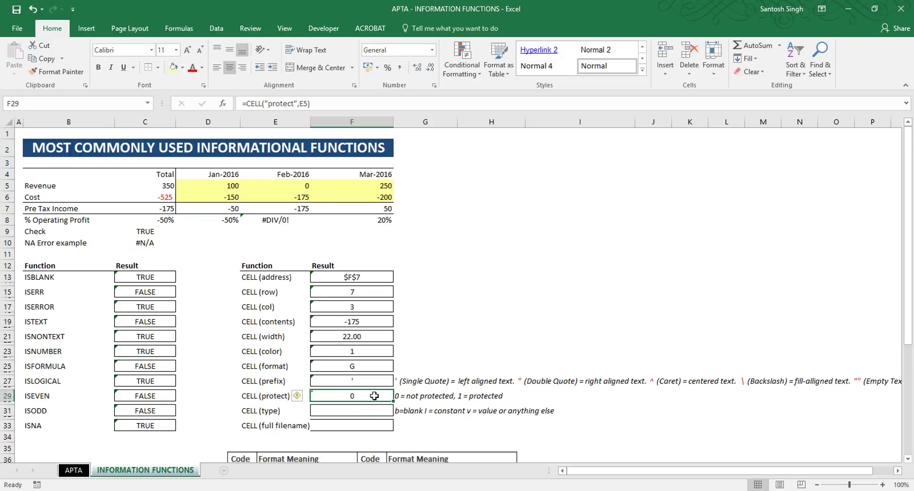
pyautogui.doubleClick(374, 396)
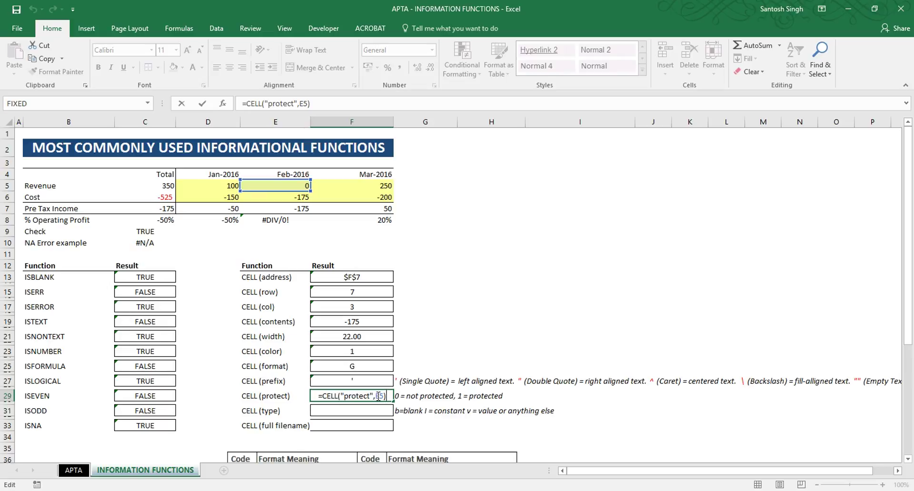
pyautogui.press('Escape')
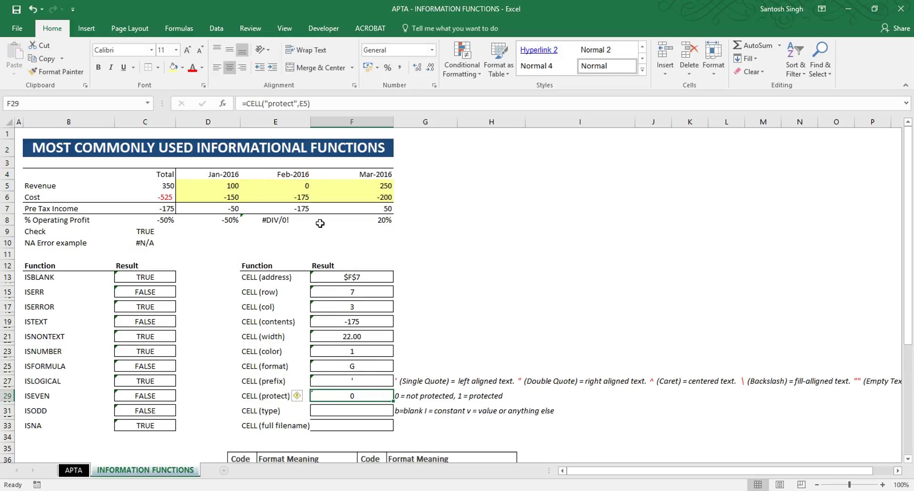
# Set the Feb-2016 Revenue cell E5 to Locked in its protection format, then recalculate and review the protect result in F29.
pyautogui.click(294, 186)
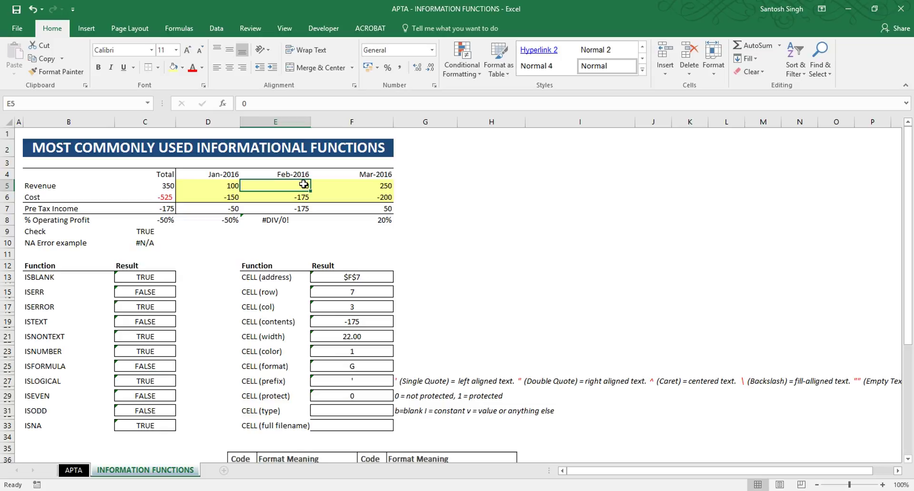
pyautogui.hotkey('ctrl', '1')
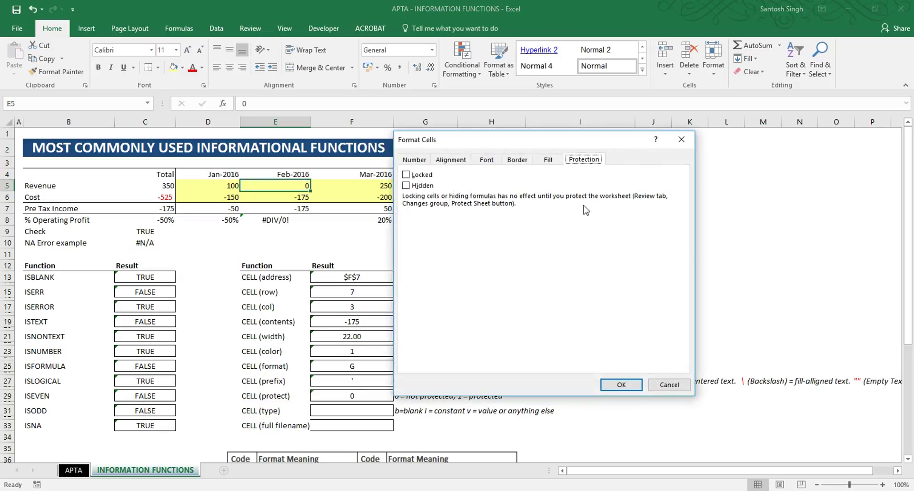
pyautogui.click(406, 175)
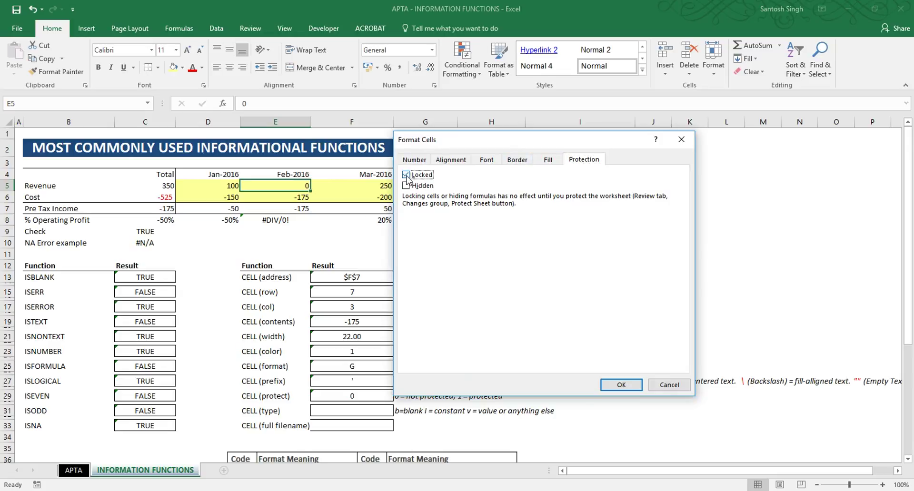
pyautogui.click(621, 385)
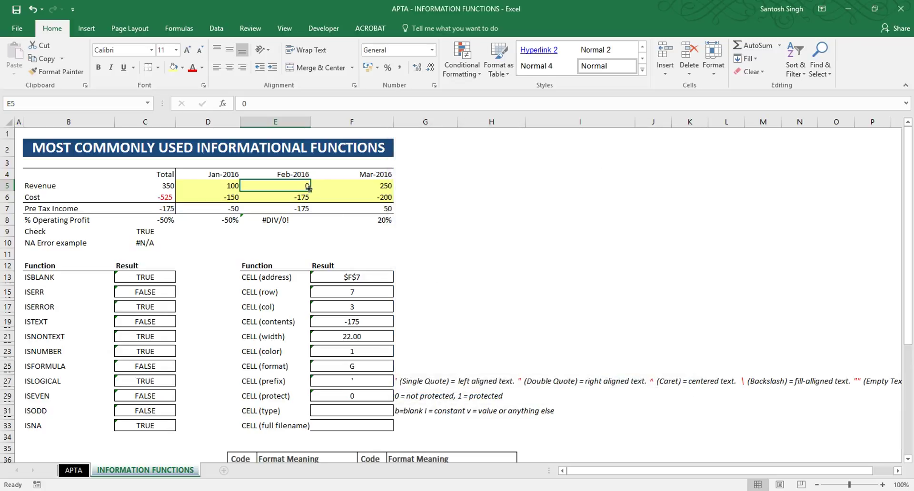
pyautogui.press('F9')
pyautogui.click(366, 399)
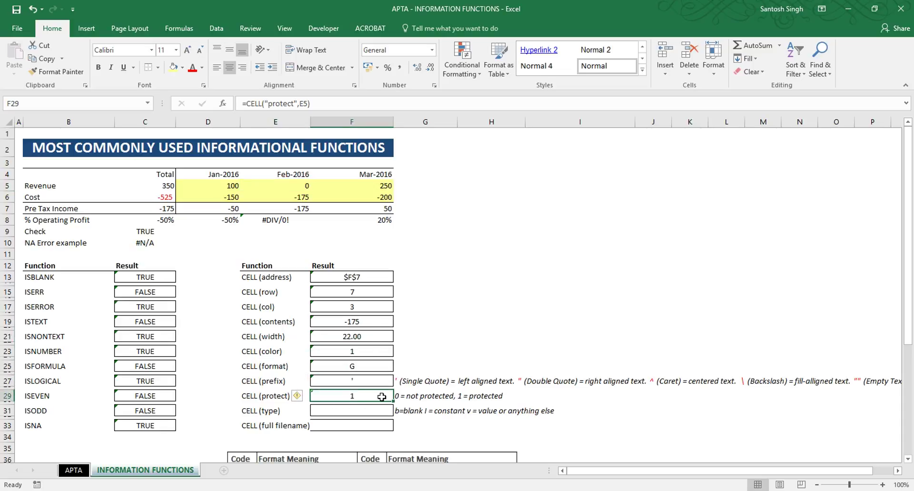
# Enter =CELL("type",C9) as the CELL (type) result in F31 and check the formula.
pyautogui.click(361, 411)
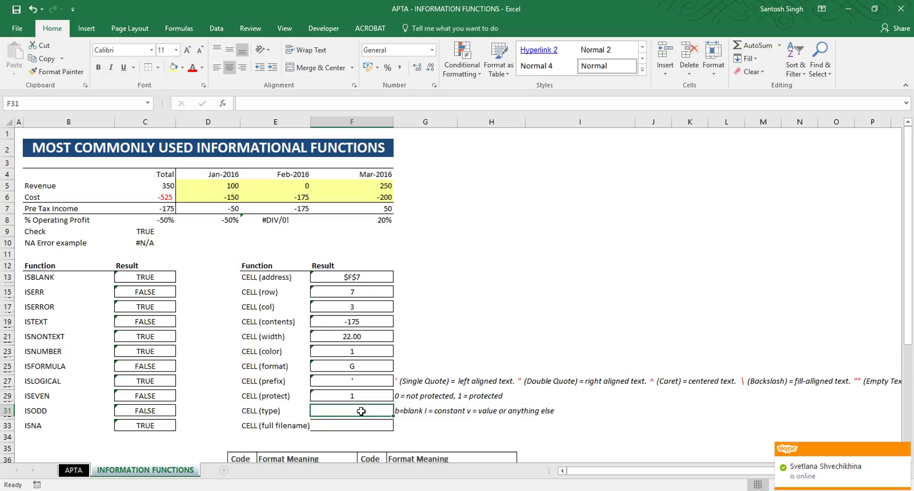
pyautogui.press('Right')
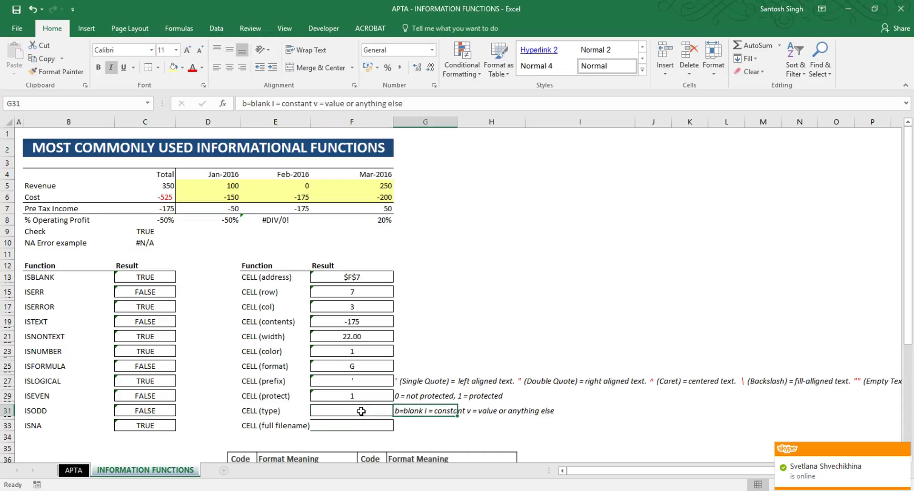
pyautogui.press('Left')
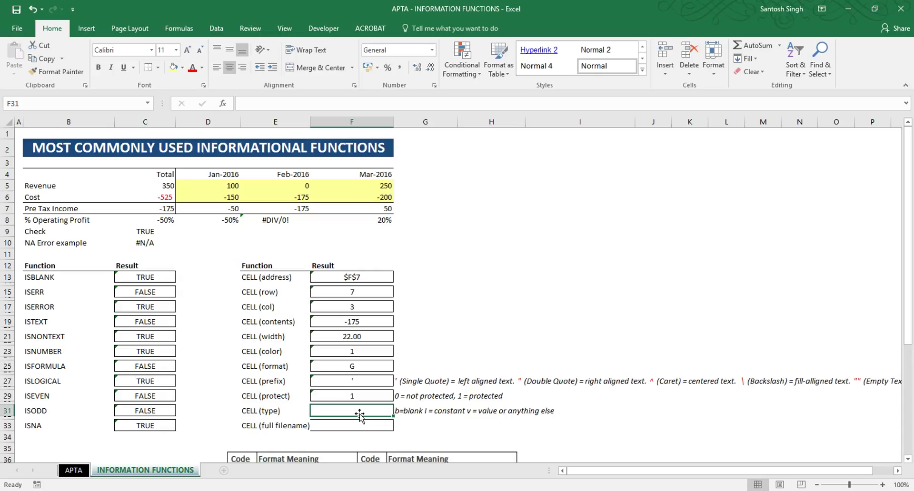
pyautogui.write('=cell')
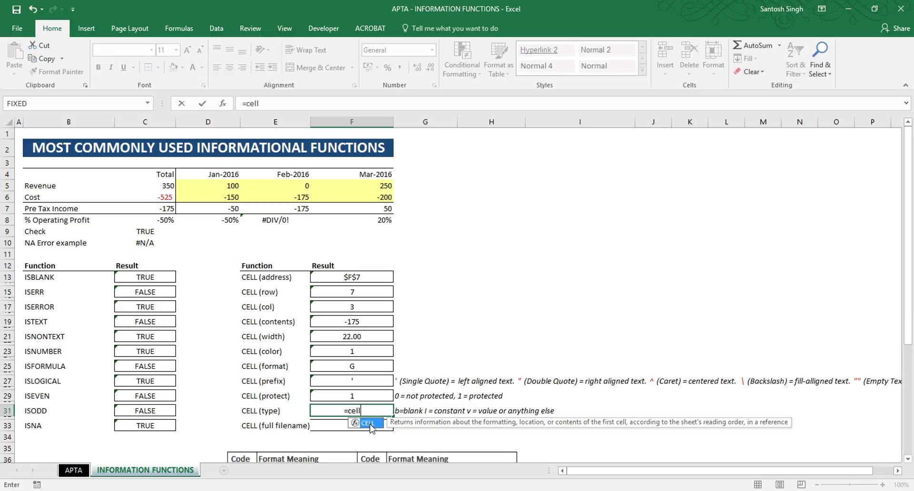
pyautogui.doubleClick(370, 424)
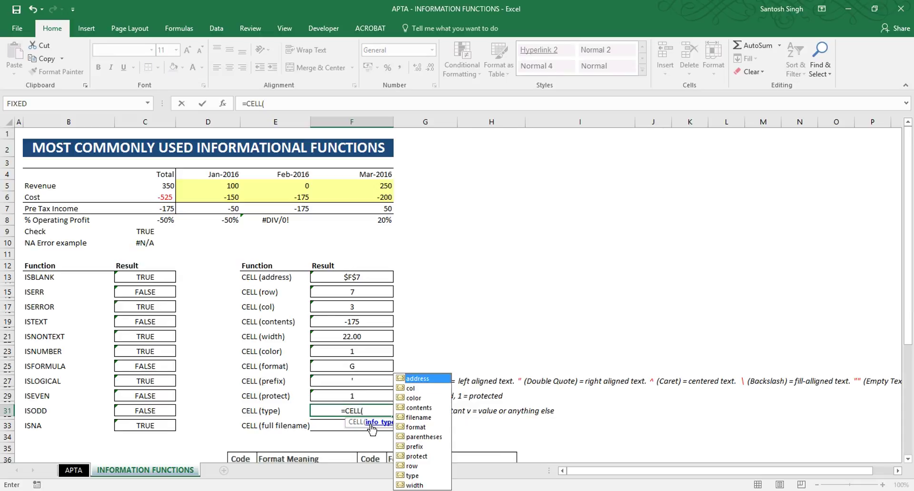
pyautogui.doubleClick(413, 476)
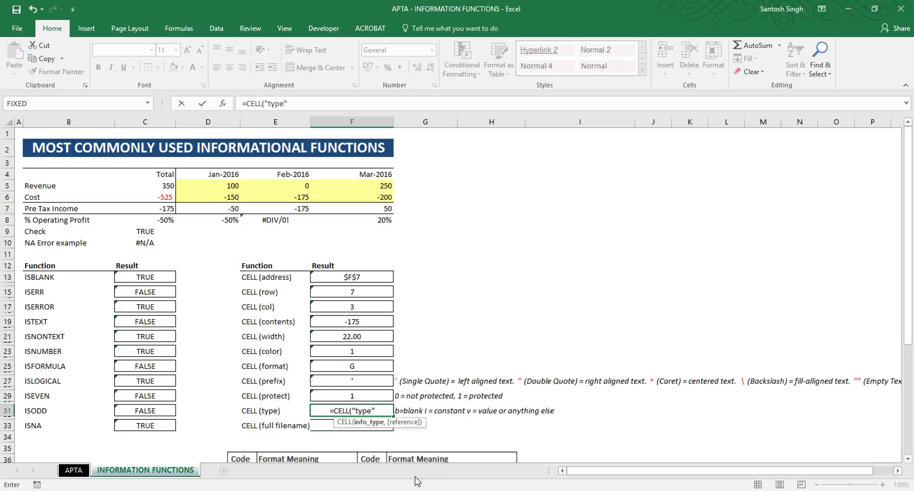
pyautogui.write(',')
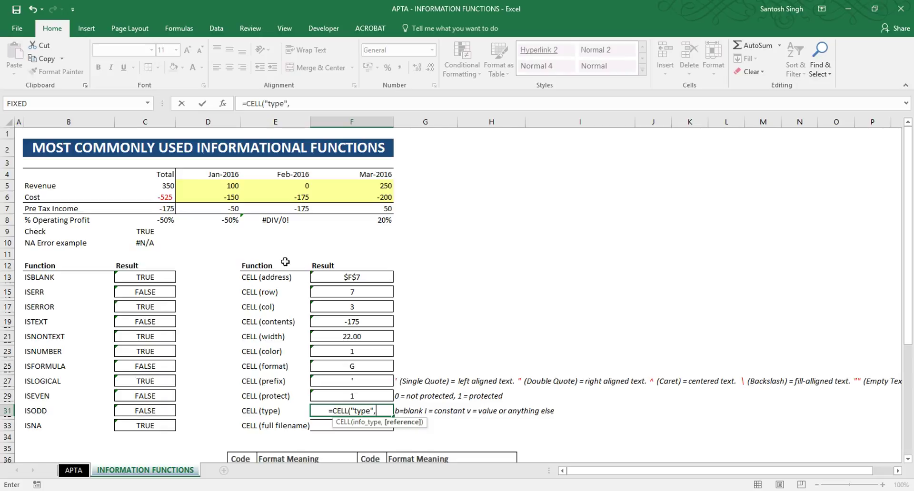
pyautogui.click(147, 231)
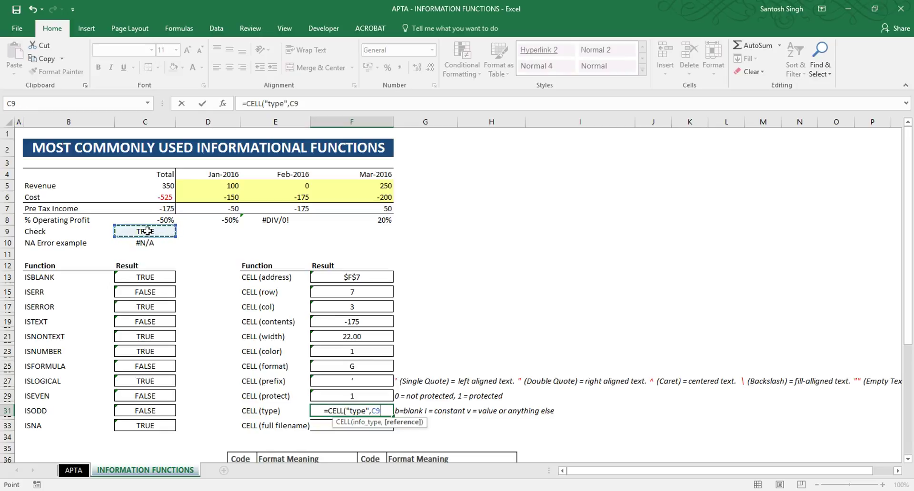
pyautogui.write(')')
pyautogui.press('Return')
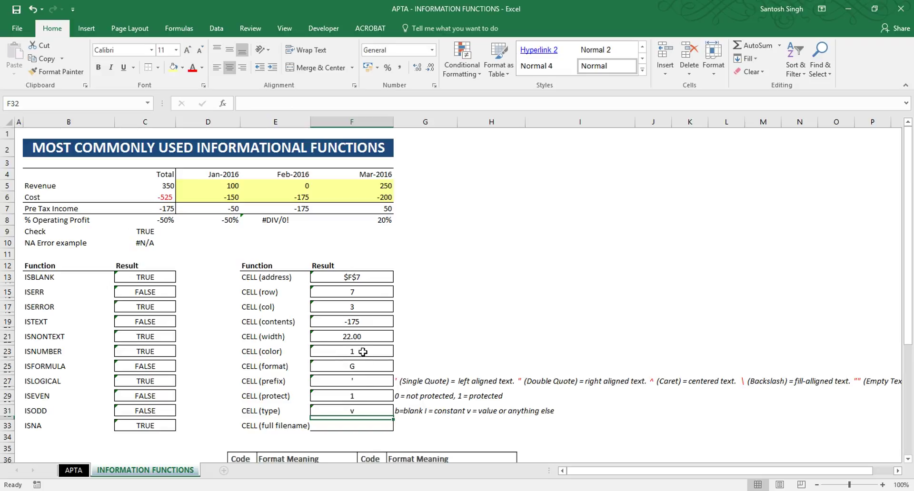
pyautogui.click(353, 412)
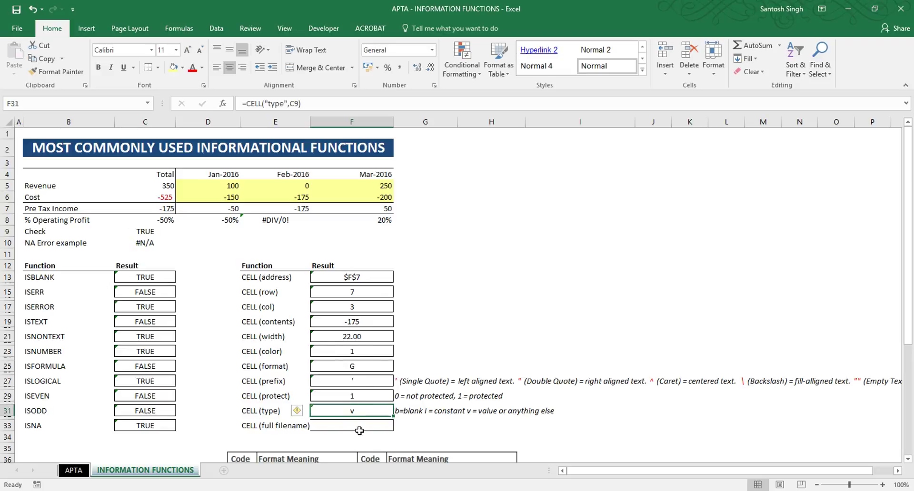
pyautogui.press('F2')
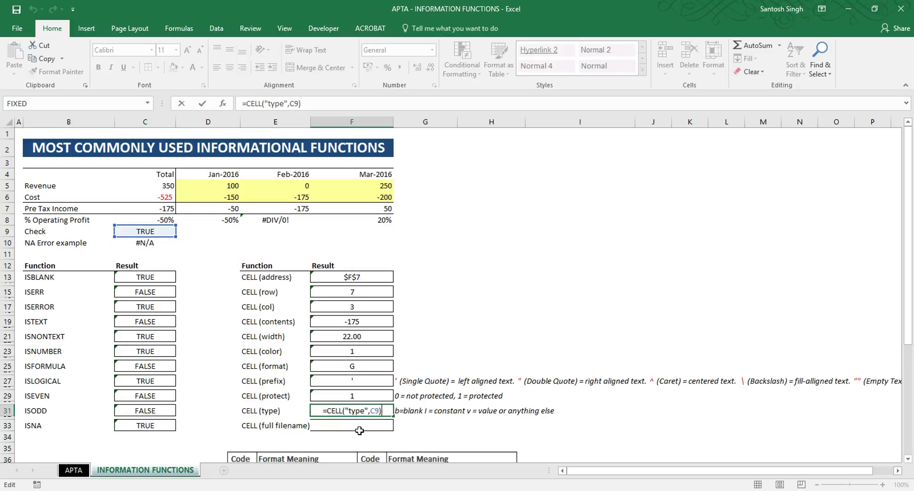
pyautogui.hotkey('ctrl', 'Return')
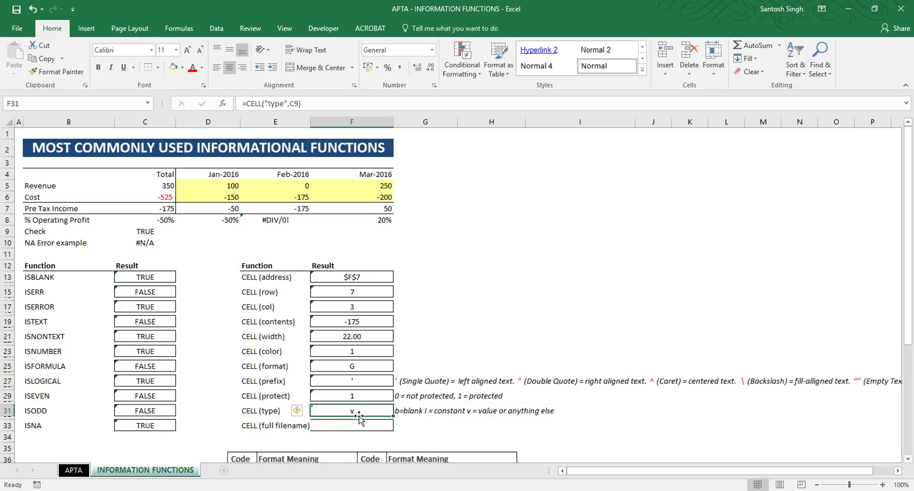
# Change the cell reference in the F31 type formula to the Total header cell C4 and check the formula.
pyautogui.click(354, 101)
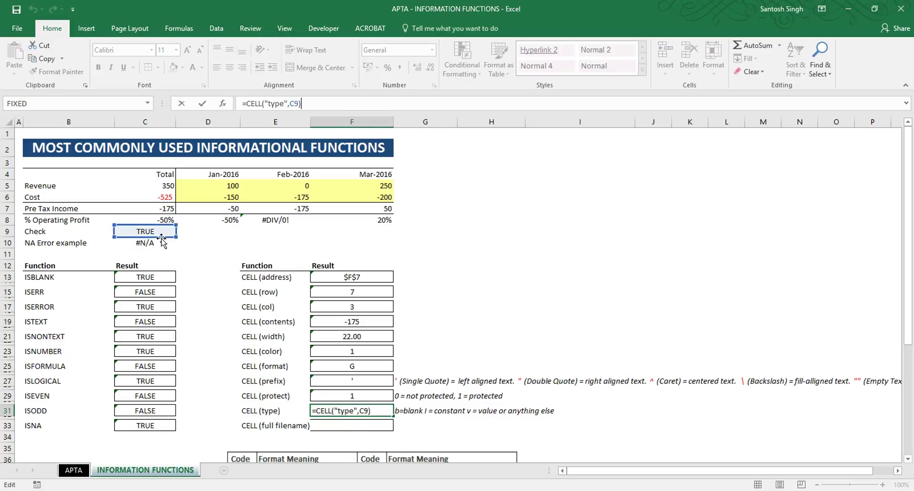
pyautogui.moveTo(164, 243); pyautogui.dragTo(166, 180)
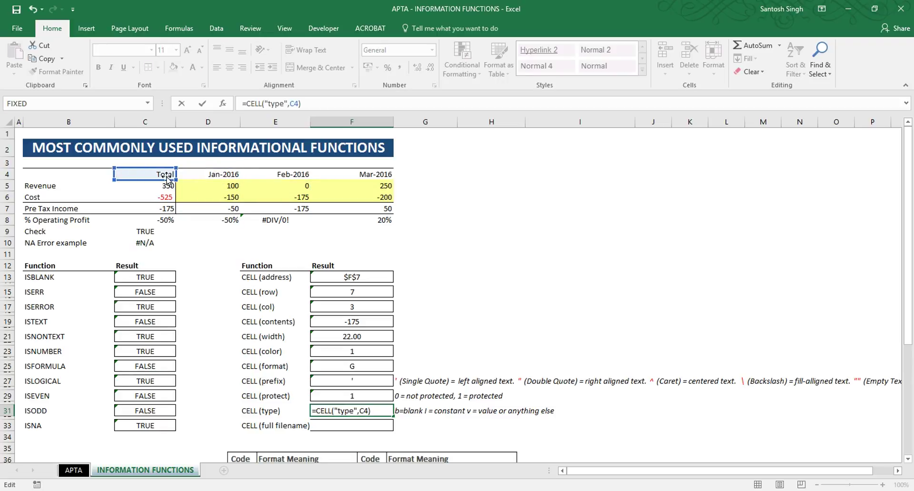
pyautogui.press('Return')
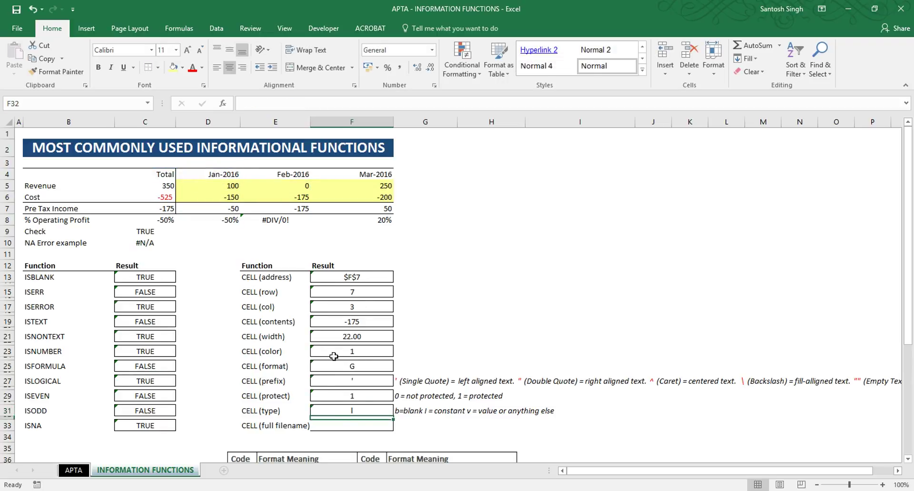
pyautogui.click(347, 412)
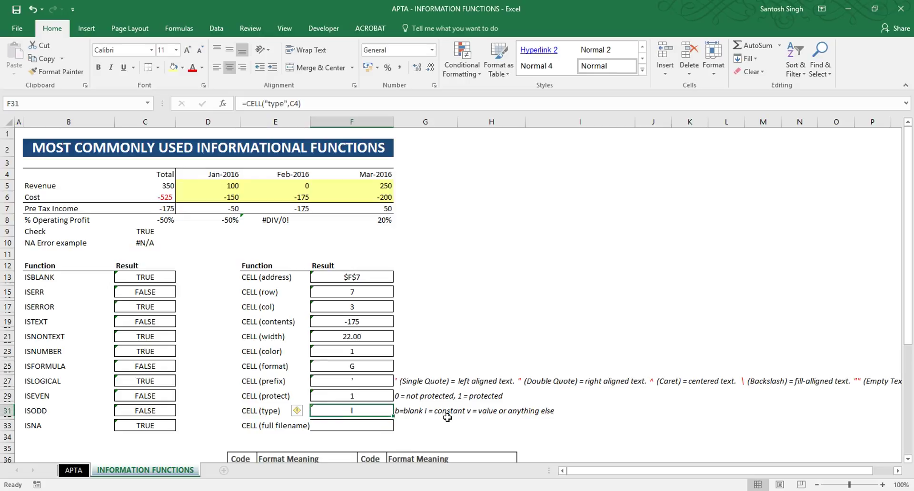
pyautogui.doubleClick(386, 410)
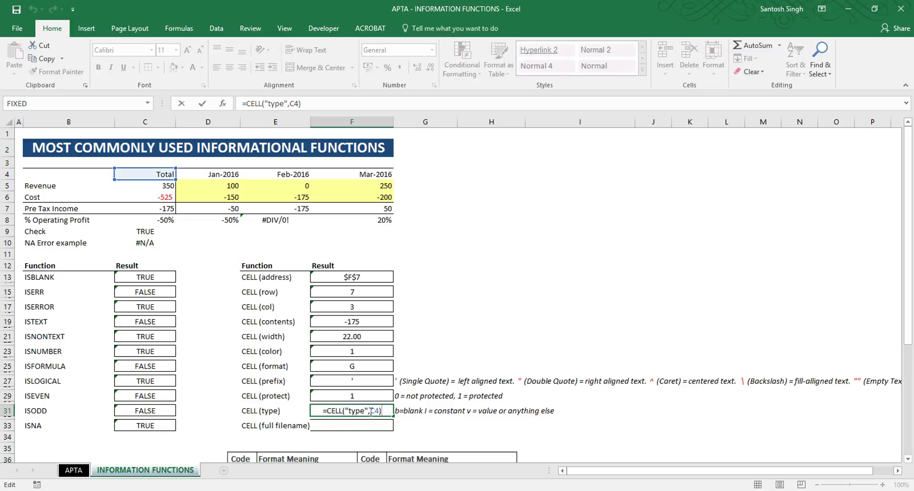
pyautogui.press('Escape')
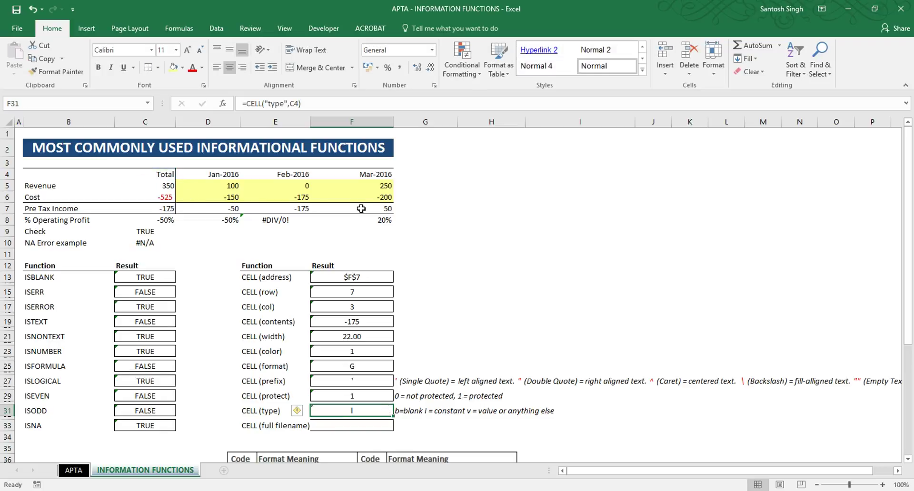
# Enter =CELL("filename",C4) as the CELL (full filename) result in F33 and review it.
pyautogui.click(329, 427)
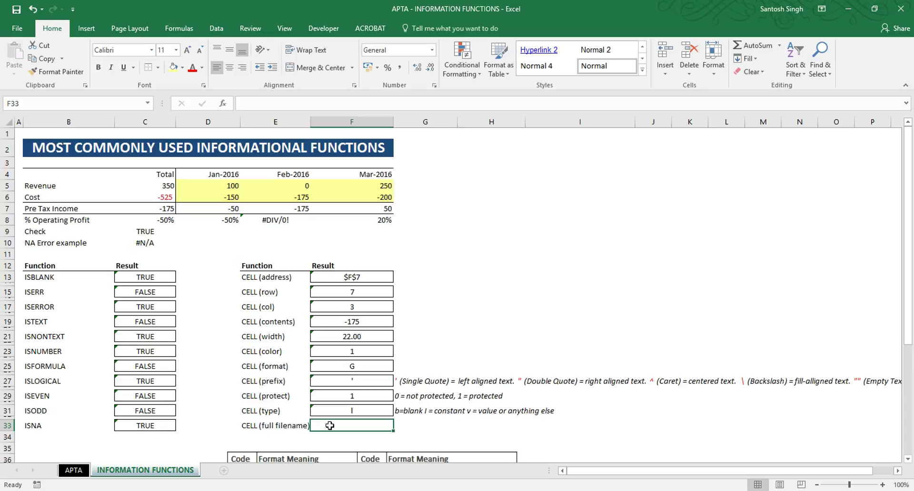
pyautogui.write('=')
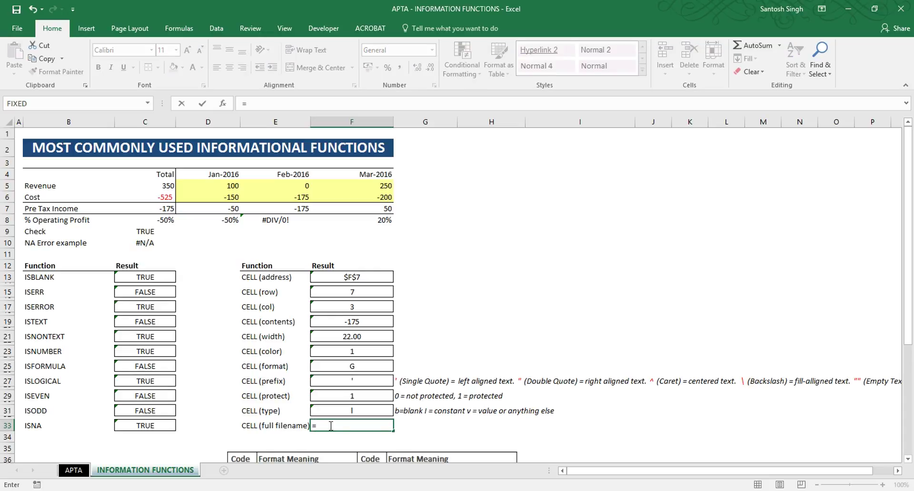
pyautogui.write('cell')
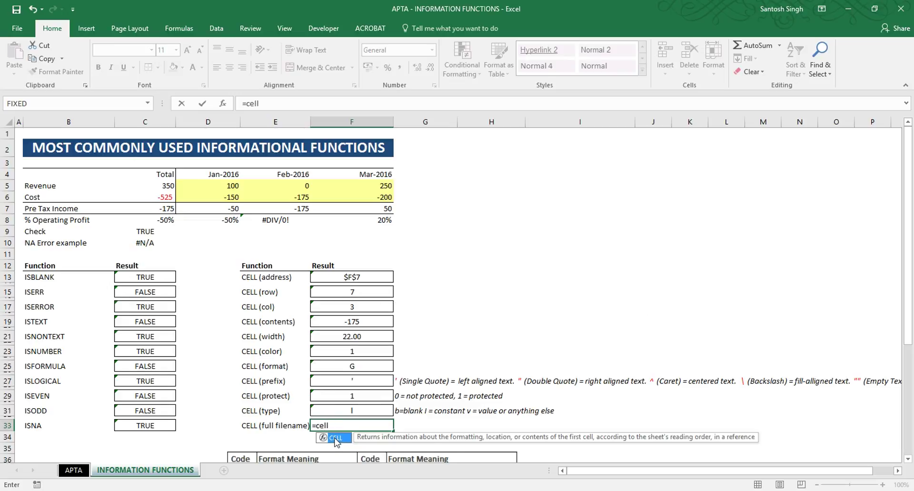
pyautogui.doubleClick(337, 438)
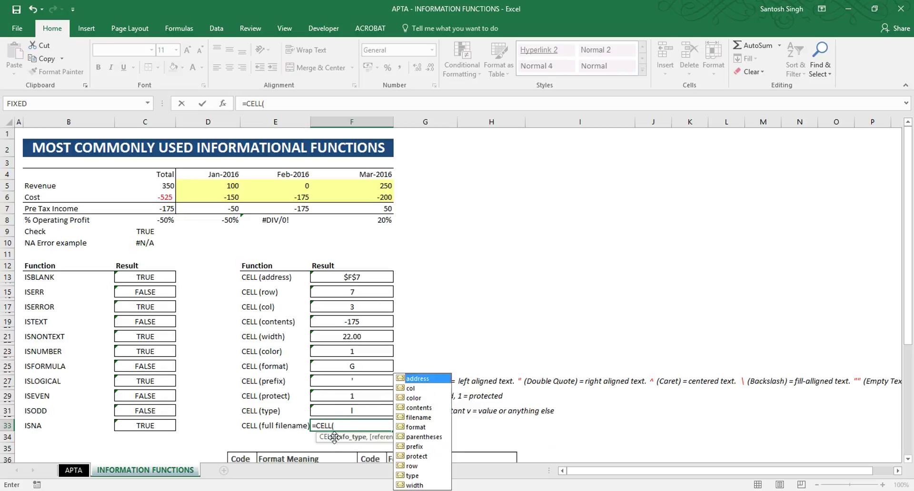
pyautogui.click(419, 418)
pyautogui.doubleClick(419, 418)
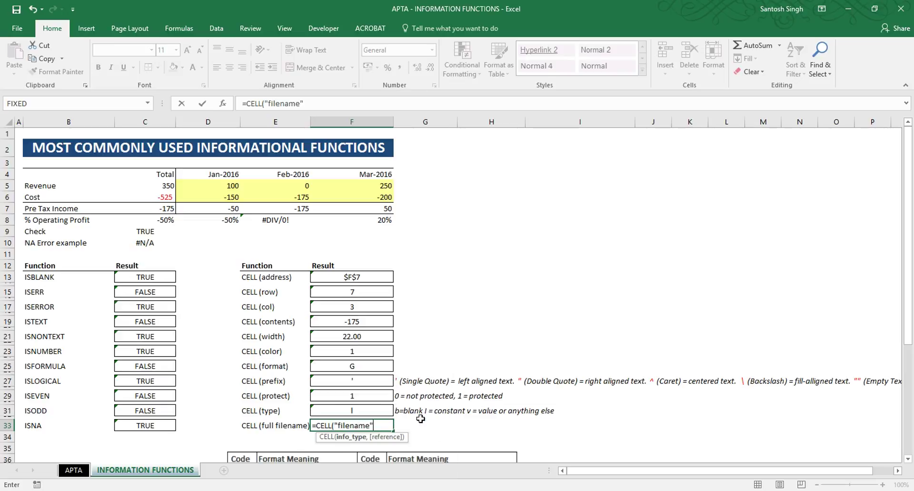
pyautogui.write(',')
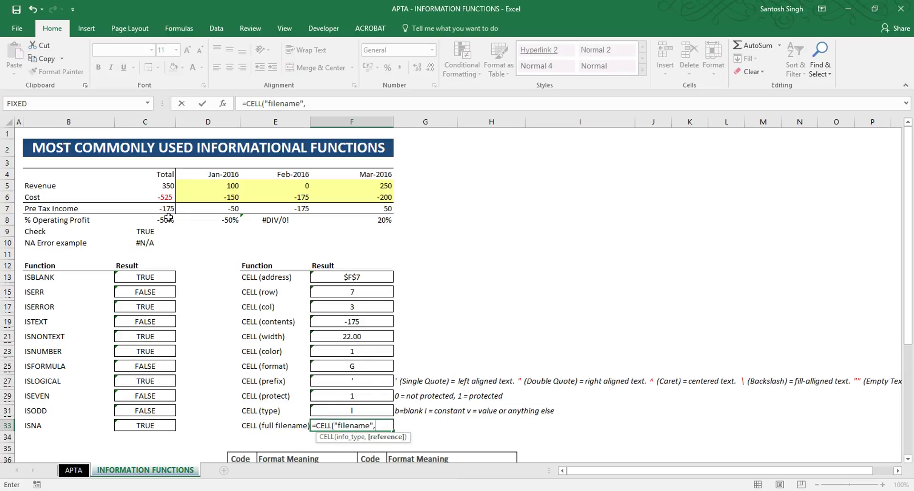
pyautogui.click(150, 177)
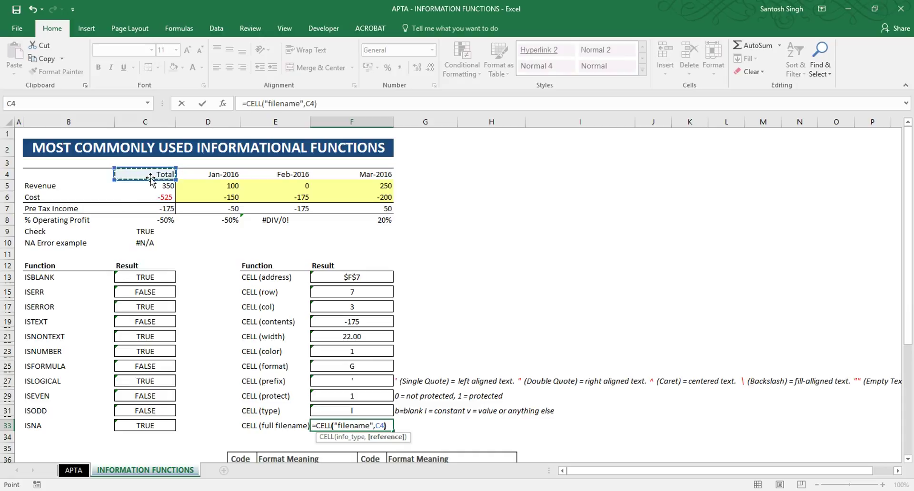
pyautogui.press('Return')
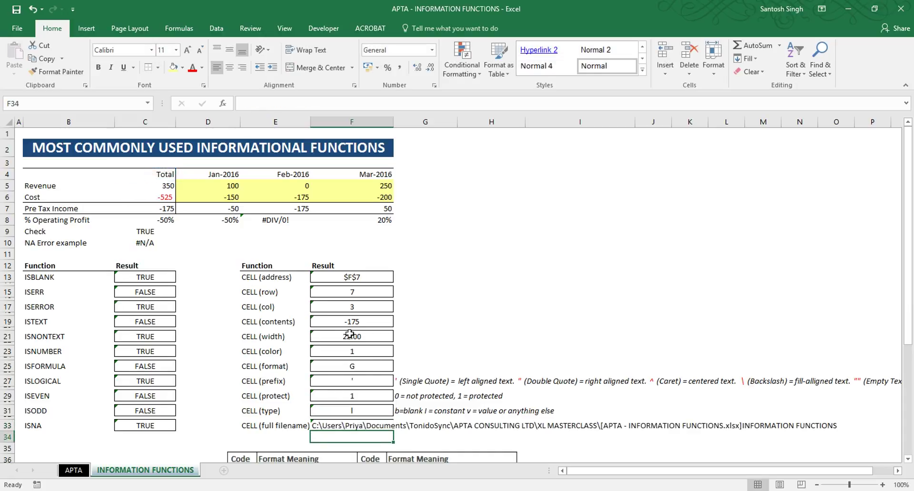
pyautogui.click(331, 426)
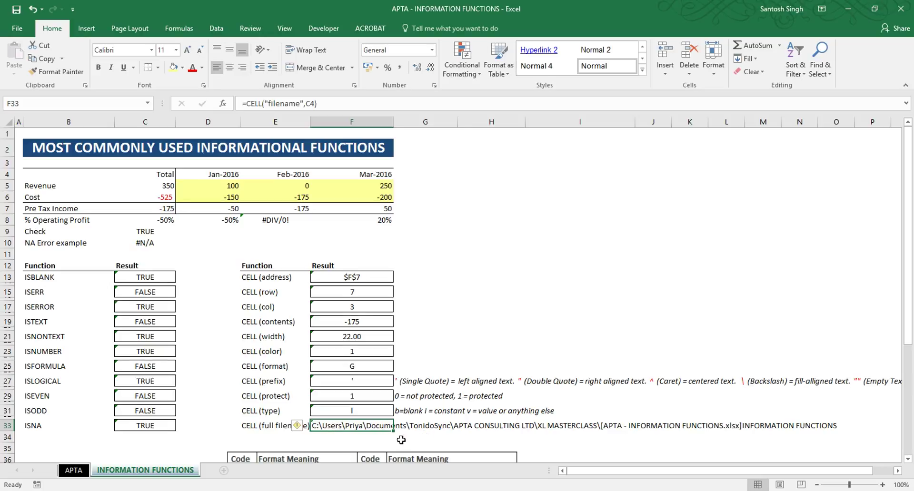
pyautogui.click(364, 458)
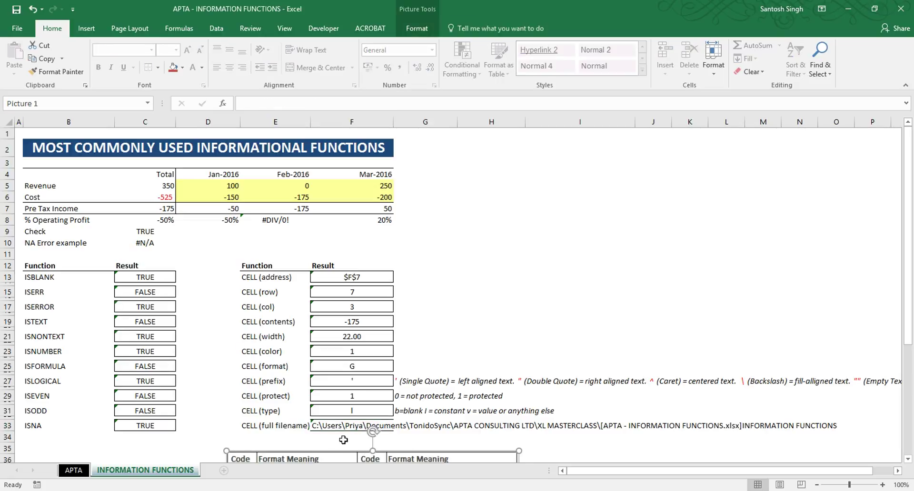
pyautogui.click(344, 438)
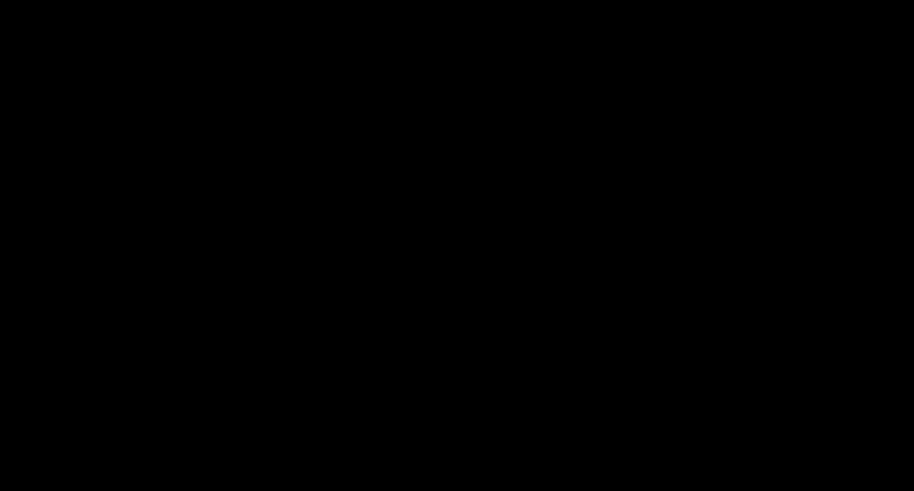